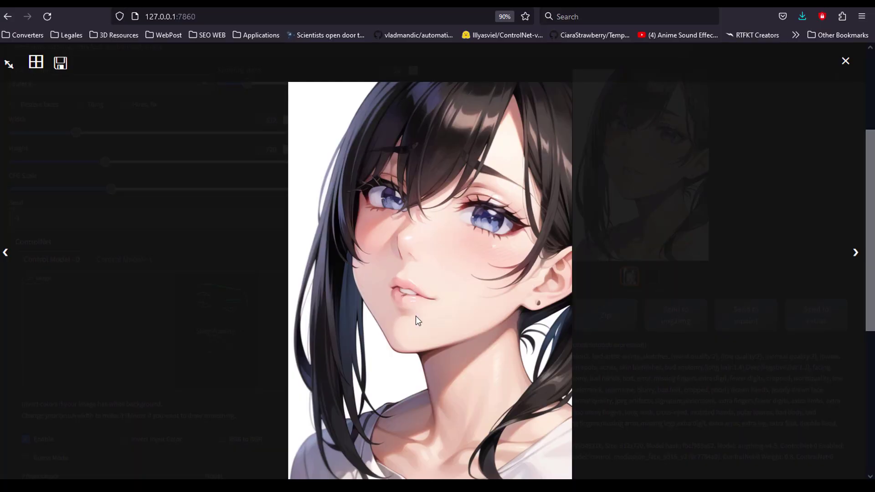
# - Compare the generated portrait with its face sketch in the lightbox, then close the viewer
pyautogui.click(855, 254)
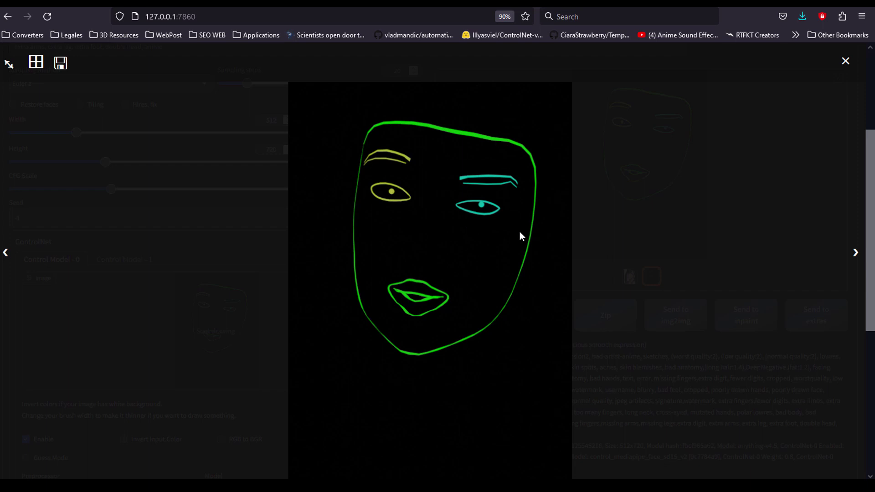
pyautogui.click(6, 251)
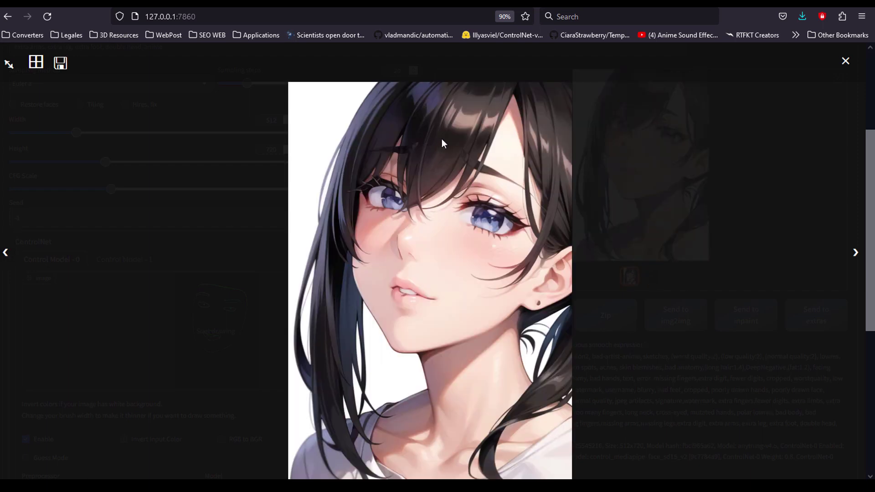
pyautogui.click(774, 233)
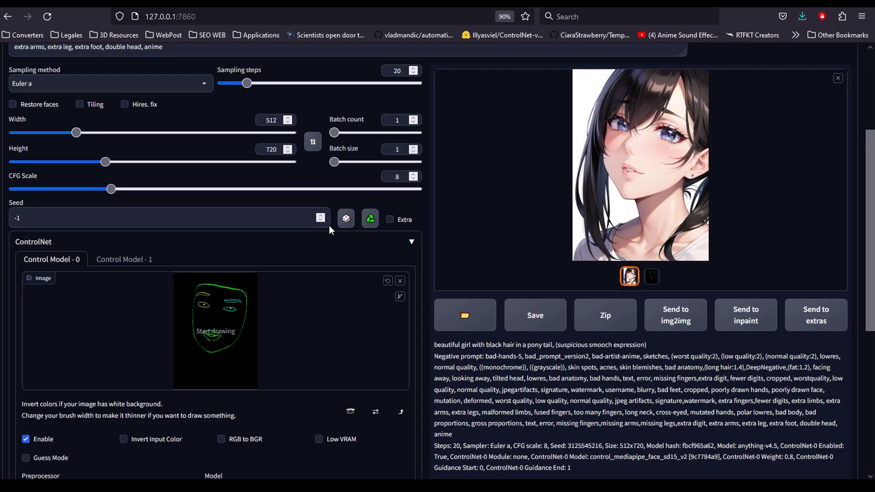
# - Narrow the sketch's mouth at the lip corner and reposition the left and right eyebrows
pyautogui.scroll(2, 413, 231)
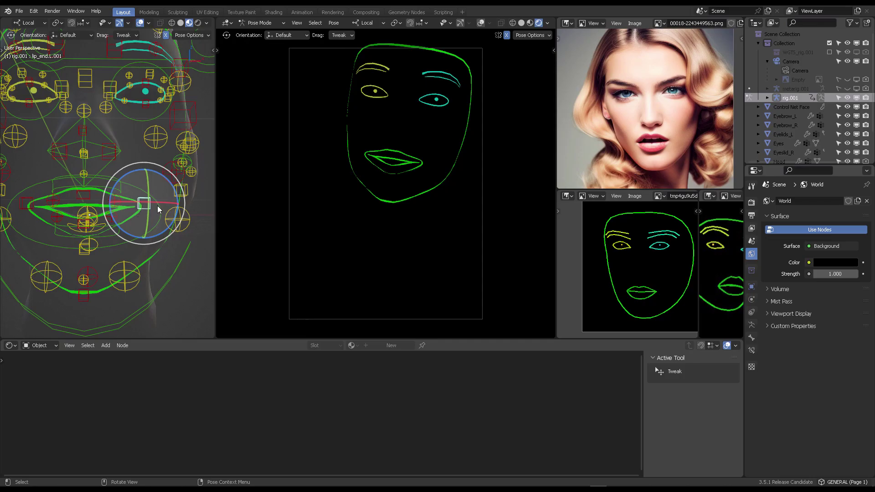
pyautogui.moveTo(157, 206); pyautogui.dragTo(165, 183)
pyautogui.scroll(-2, 146, 173)
pyautogui.moveTo(146, 172); pyautogui.dragTo(130, 139, button='middle')
pyautogui.moveTo(126, 136); pyautogui.dragTo(128, 148)
pyautogui.moveTo(82, 126); pyautogui.dragTo(81, 120)
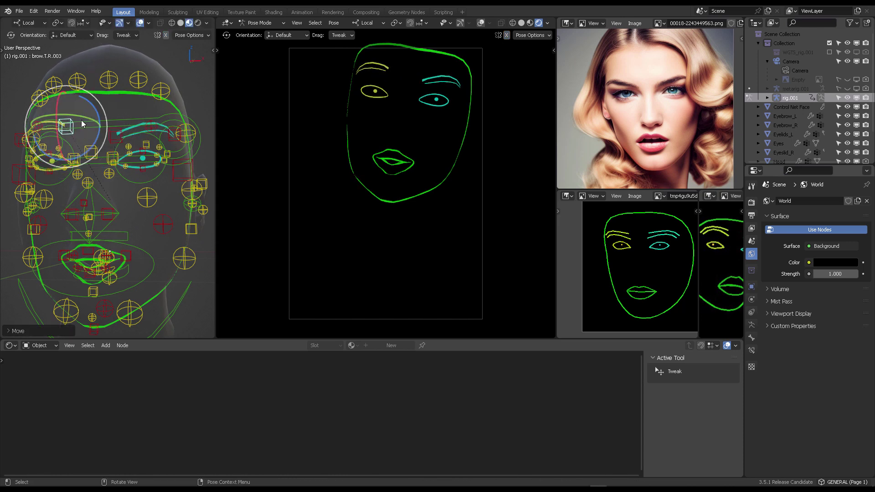
# - Shift eyelid bone lid.T.L.002 along its local Y axis and flatten the cyan brow.T.L.002 eyebrow
pyautogui.click(141, 150)
pyautogui.press('g')
pyautogui.press('y')
pyautogui.press('y')
pyautogui.click(162, 139)
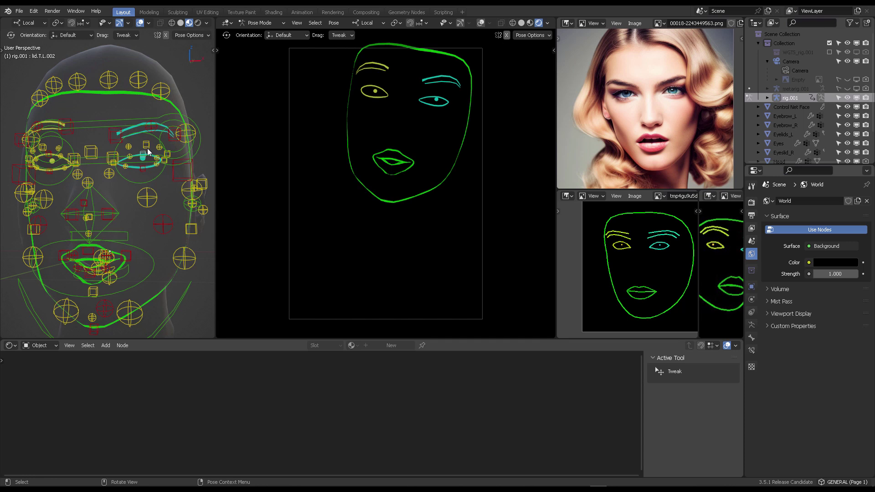
pyautogui.click(152, 131)
pyautogui.press('g')
pyautogui.click(350, 143)
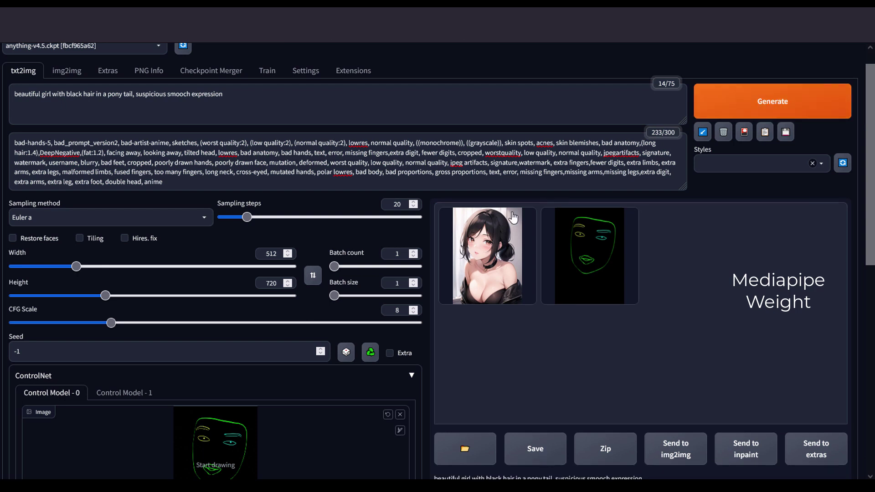
# - Review the weight-1 portrait and its face-mesh guide image full-screen, then close the viewer
pyautogui.click(542, 205)
pyautogui.click(855, 253)
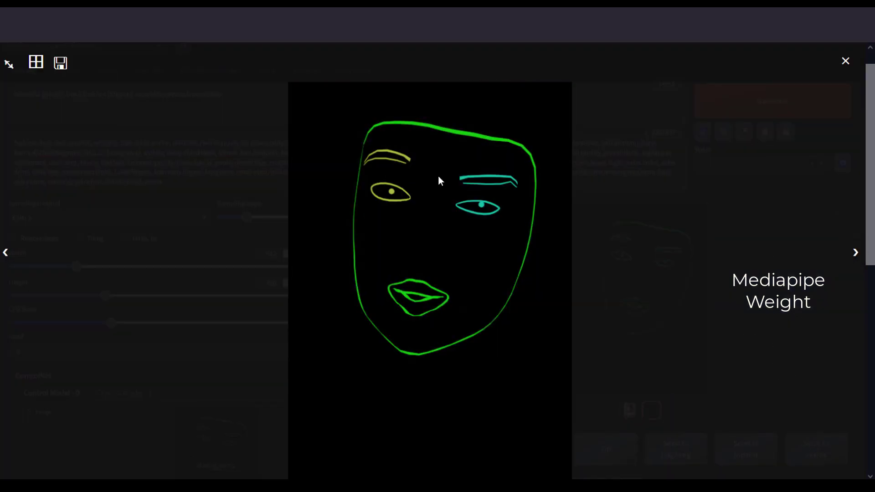
pyautogui.press('Left')
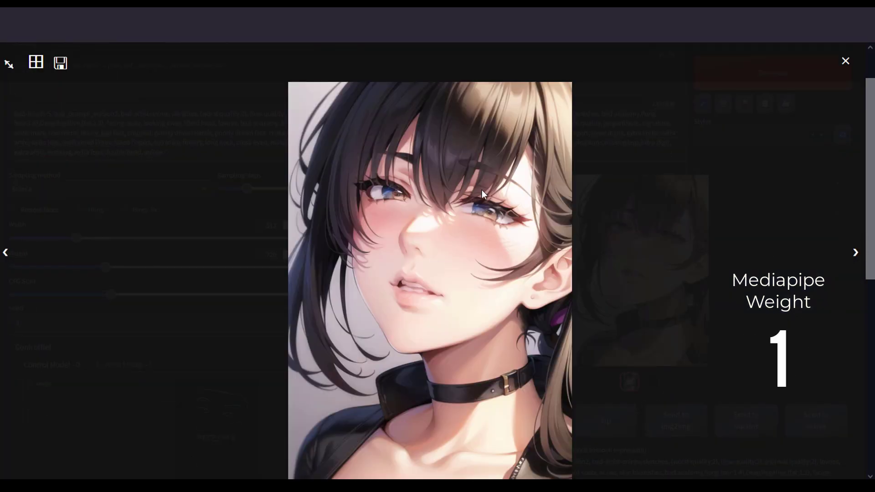
pyautogui.click(455, 152)
# - Lower the ControlNet Weight below 1 by typing 7 over it, and check the prompt's expression
pyautogui.scroll(-2, 773, 224)
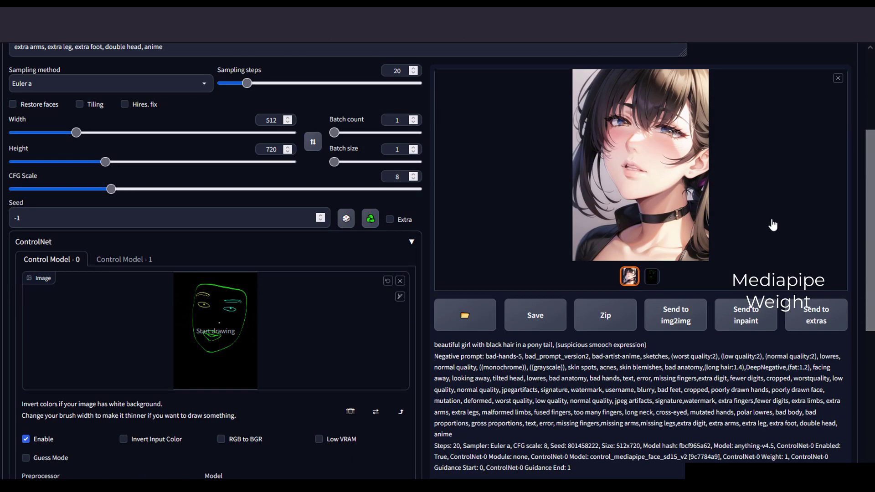
pyautogui.scroll(-4, 773, 221)
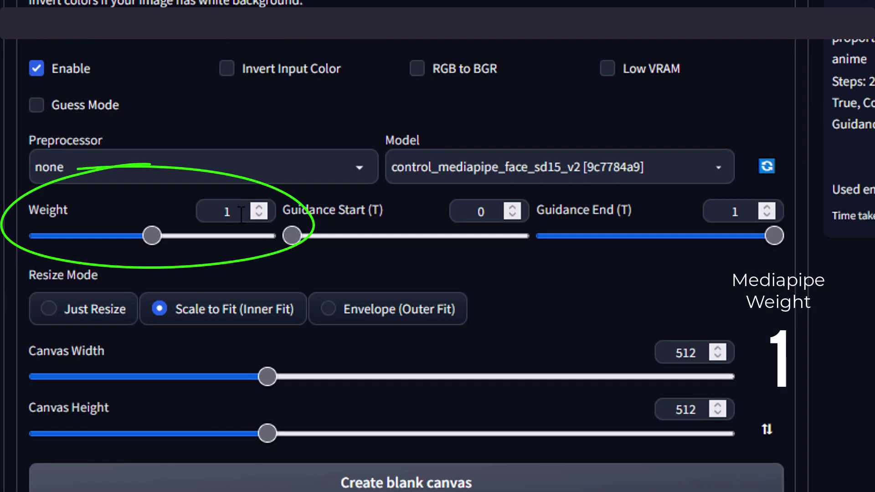
pyautogui.moveTo(128, 302); pyautogui.dragTo(106, 303)
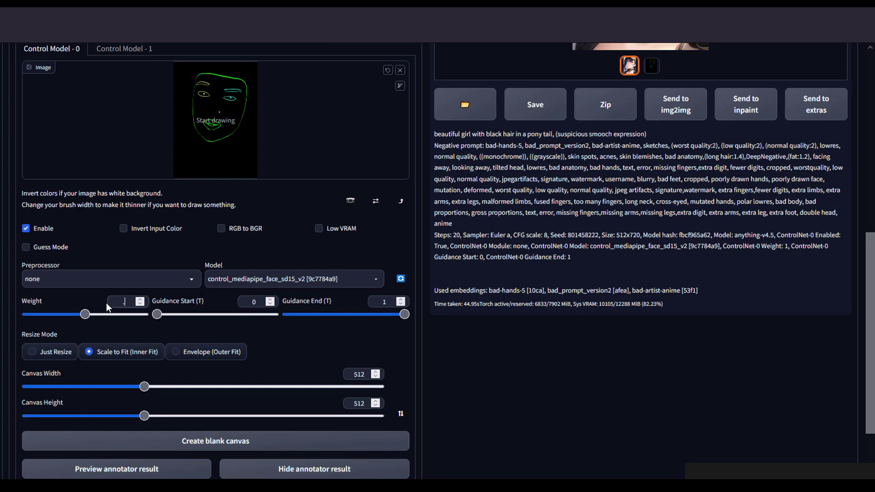
pyautogui.write('7')
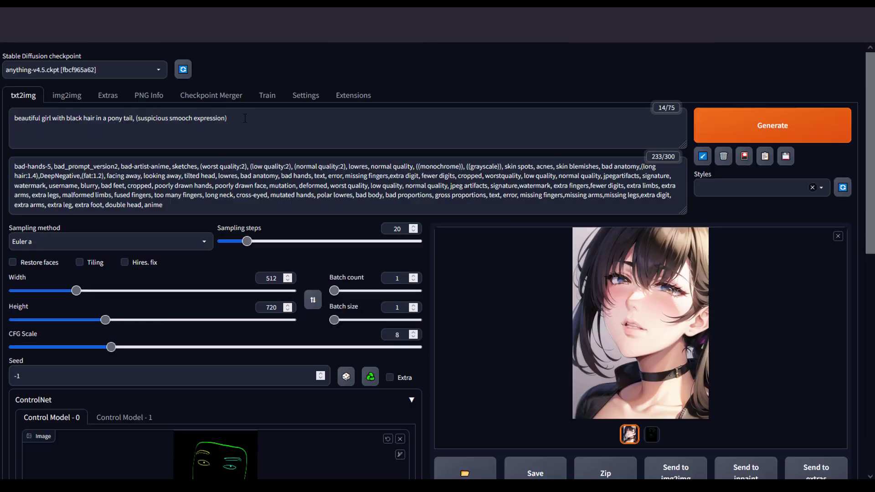
pyautogui.moveTo(227, 118); pyautogui.dragTo(133, 121)
pyautogui.click(293, 123)
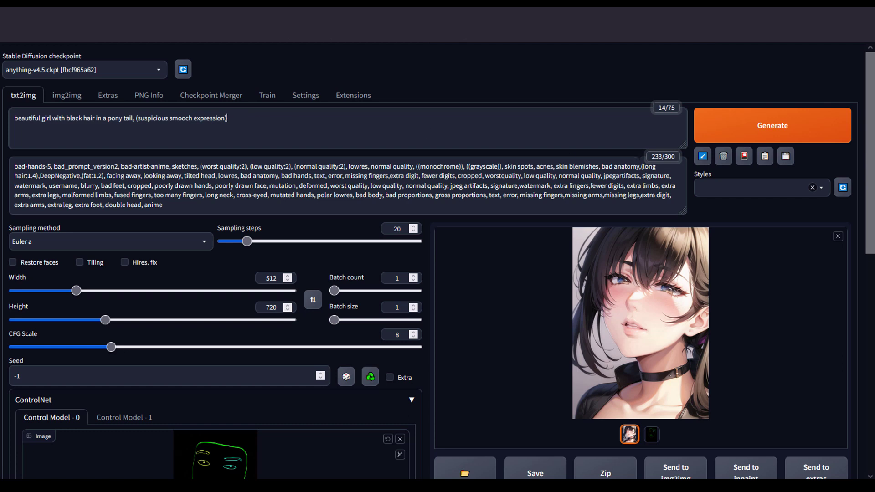
# - Generate a portrait at ControlNet weight 0.67, watch the console, and compare it with its face-mesh guide
pyautogui.scroll(-1, 693, 242)
pyautogui.click(764, 81)
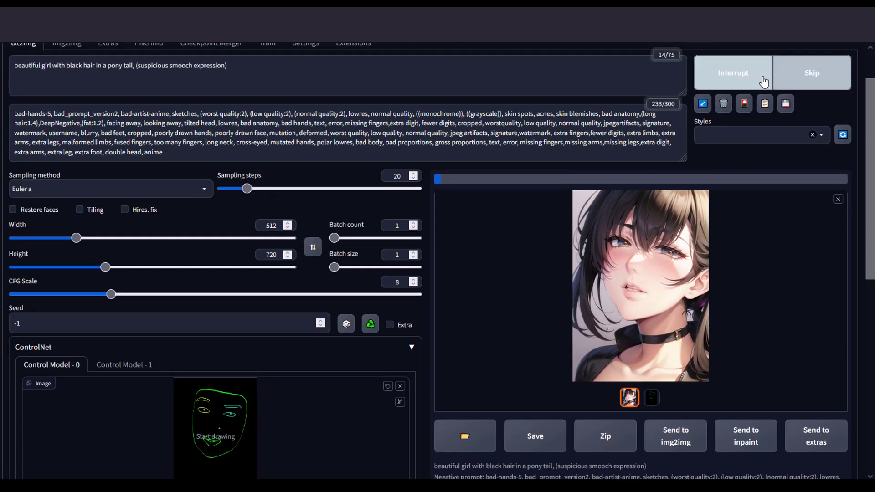
pyautogui.hotkey('alt', 'Tab')
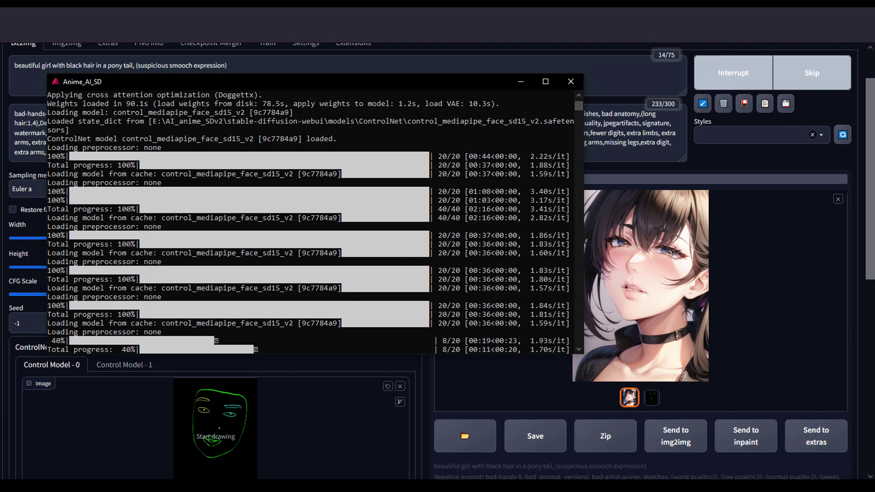
pyautogui.click(764, 259)
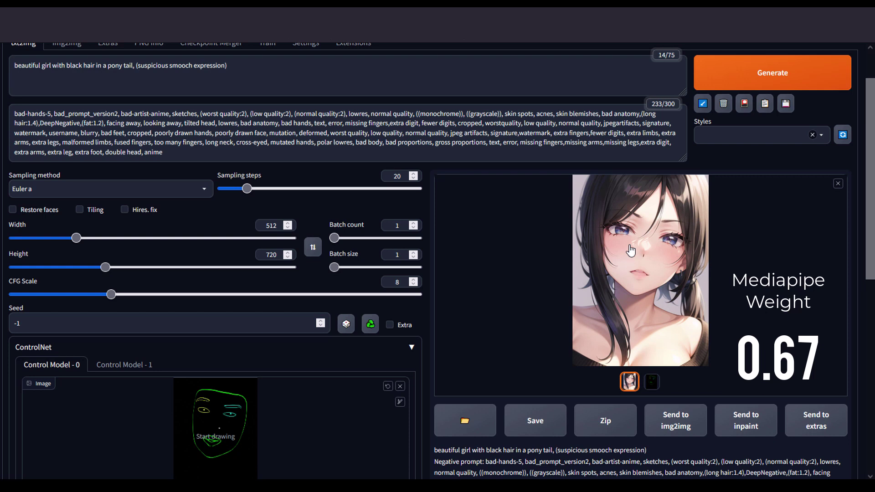
pyautogui.click(652, 381)
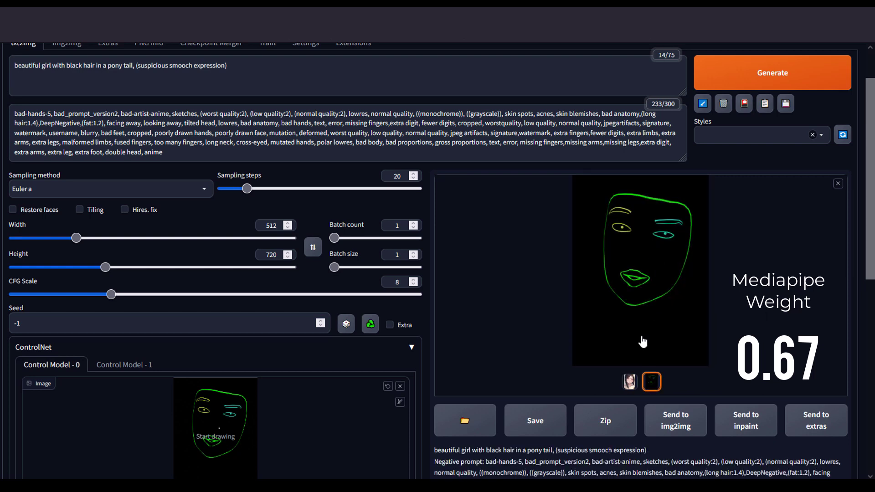
pyautogui.click(632, 381)
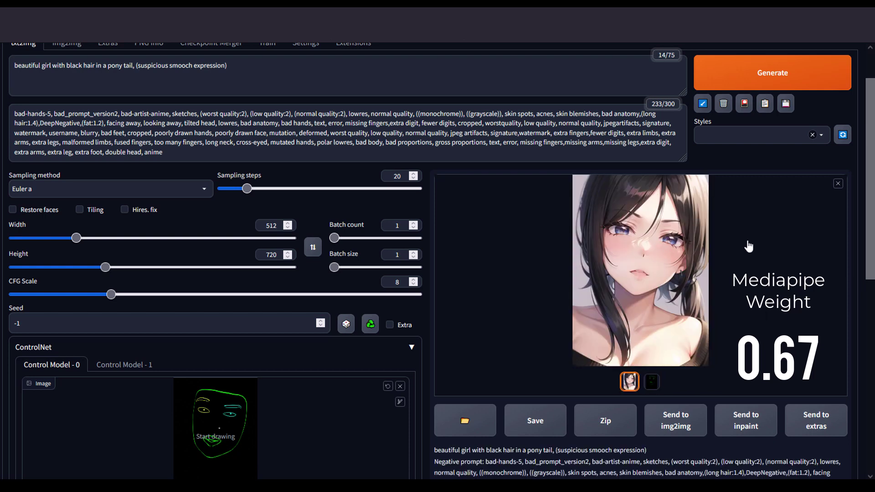
pyautogui.scroll(-7, 745, 247)
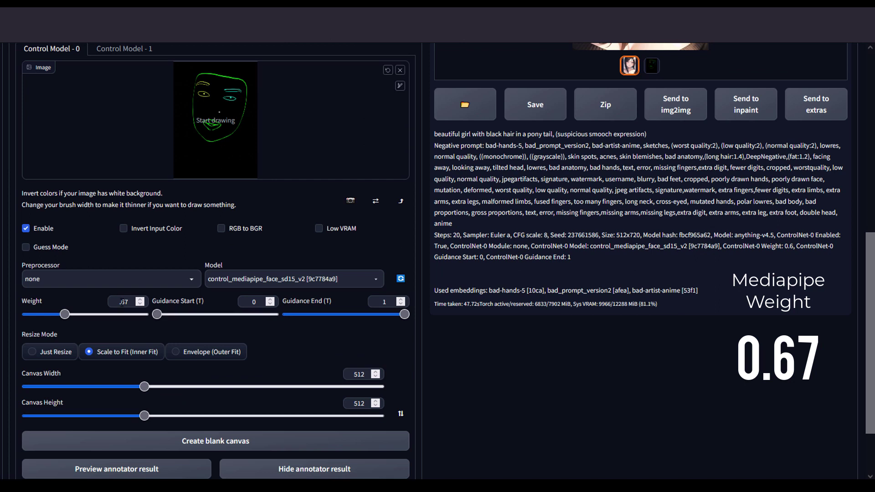
# - Set ControlNet Weight to 0.87, view the new result full-screen, then highlight the ControlNet-v1-1-nightly repository title
pyautogui.doubleClick(122, 304)
pyautogui.write('0.87')
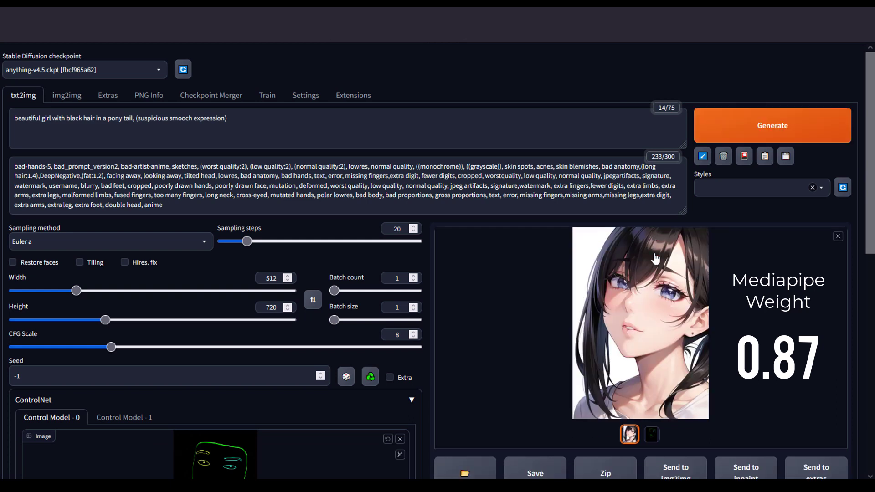
pyautogui.scroll(-3, 654, 260)
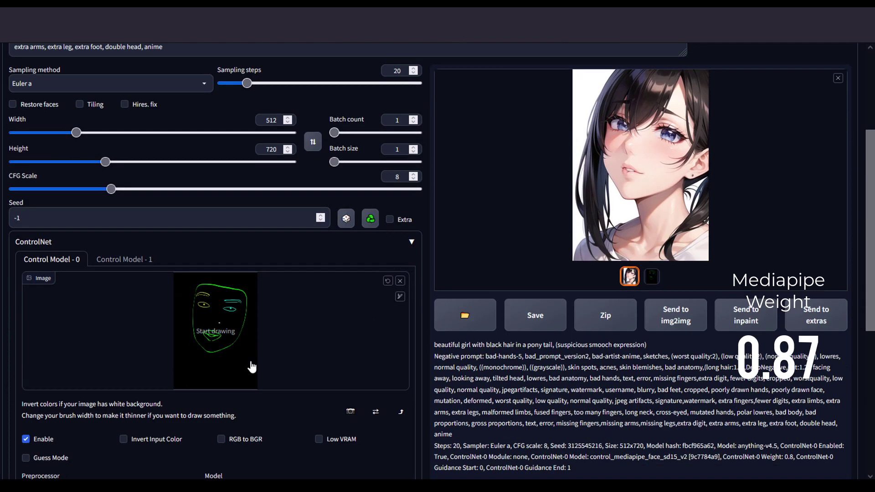
pyautogui.click(644, 154)
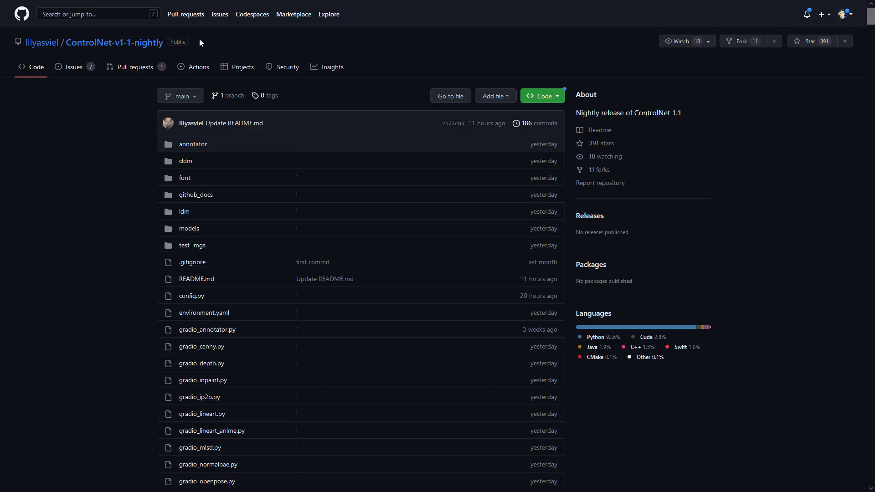
pyautogui.moveTo(199, 40); pyautogui.dragTo(25, 38)
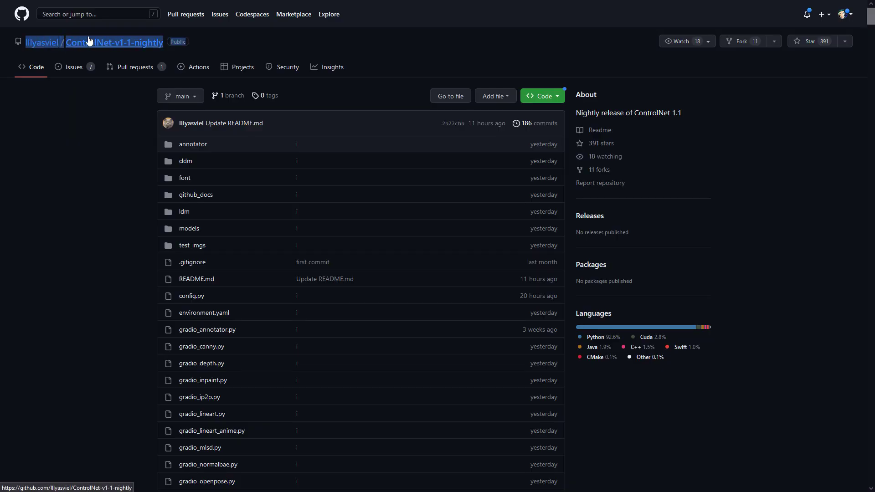
# - Read the README's notes on unchanged architecture and pending A1111 plugin updates
pyautogui.click(118, 128)
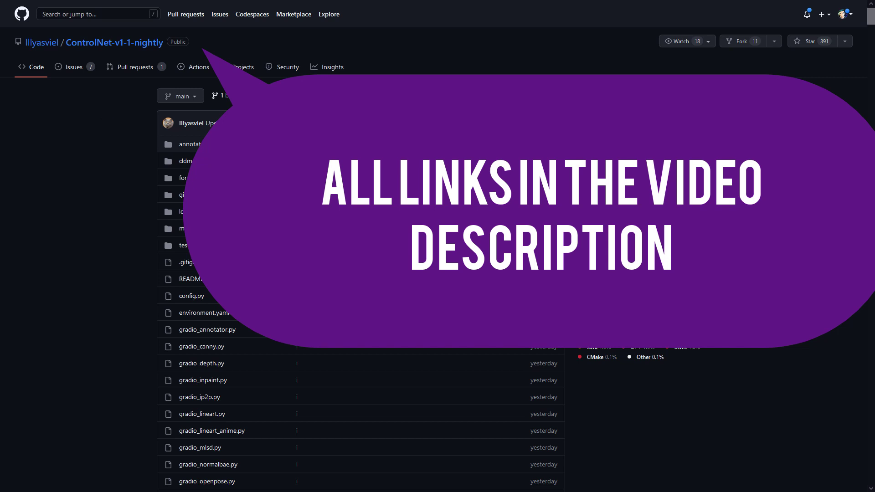
pyautogui.scroll(-1, 746, 135)
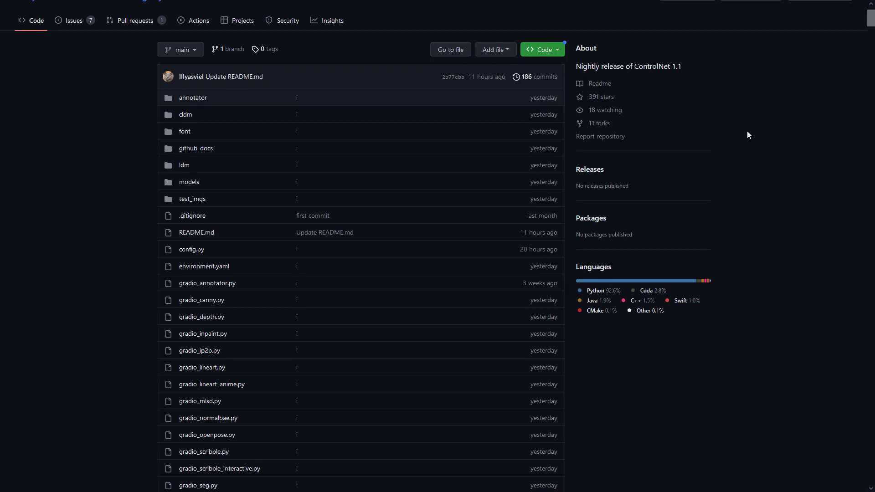
pyautogui.moveTo(191, 114); pyautogui.dragTo(479, 114)
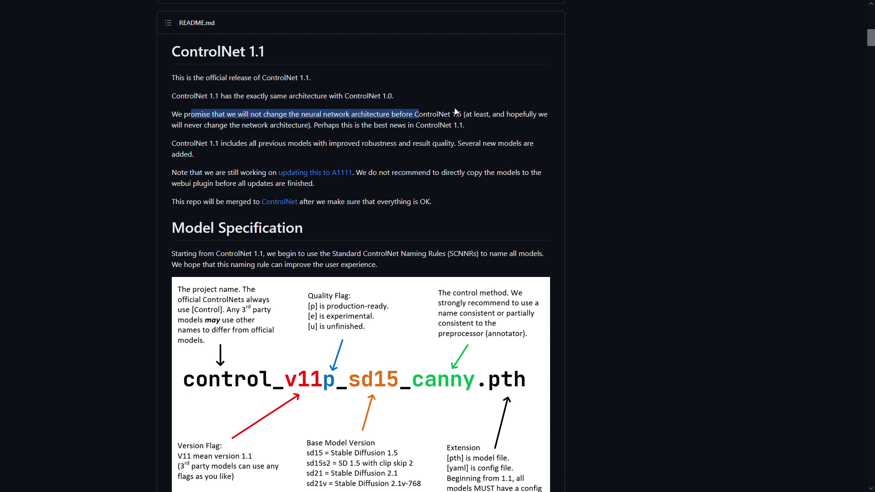
pyautogui.moveTo(203, 172); pyautogui.dragTo(494, 173)
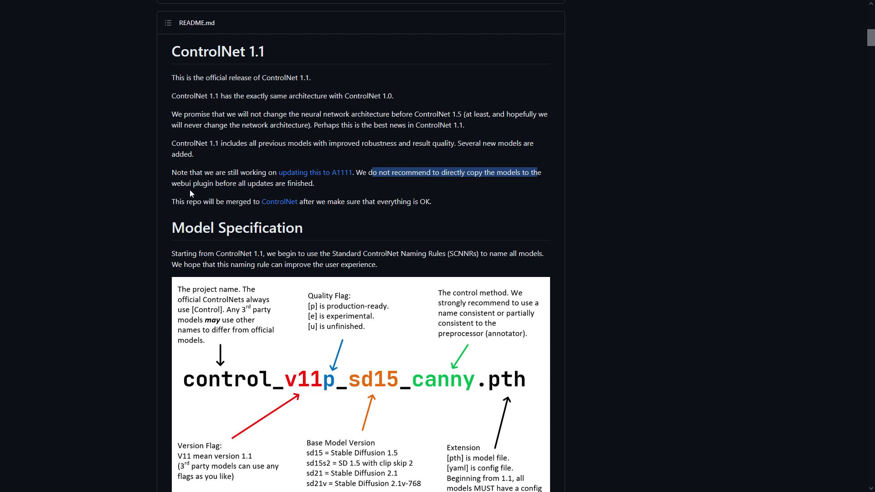
# - Finish reading the webui plugin warning and move down to the ControlNet 1.1 Depth section
pyautogui.moveTo(176, 183); pyautogui.dragTo(311, 192)
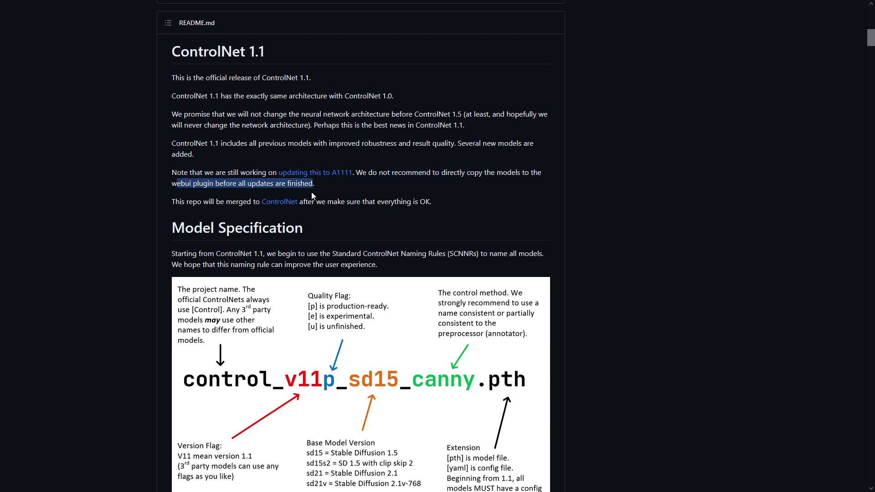
pyautogui.scroll(-4, 319, 191)
pyautogui.scroll(-4, 638, 132)
pyautogui.scroll(-3, 638, 173)
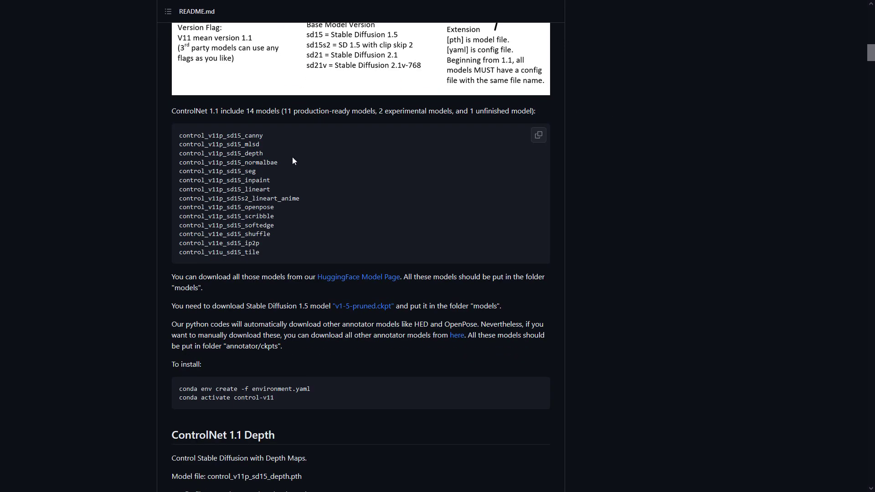
pyautogui.middleClick(626, 159)
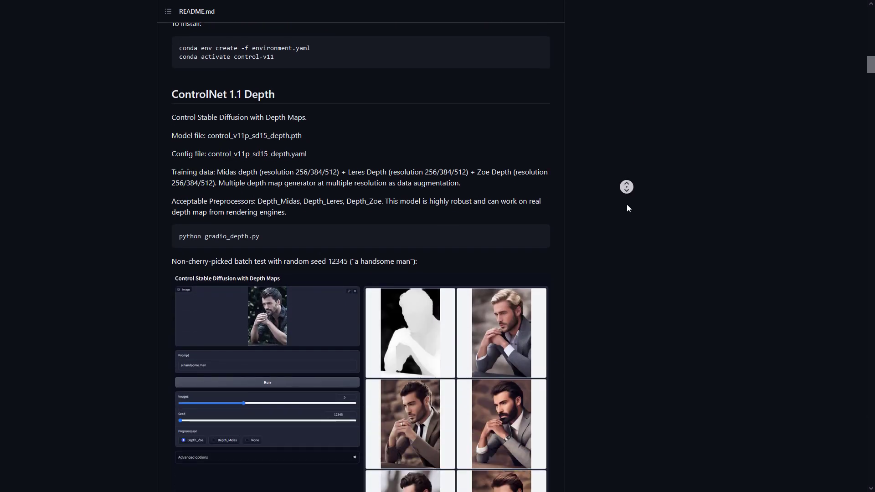
pyautogui.middleClick(622, 208)
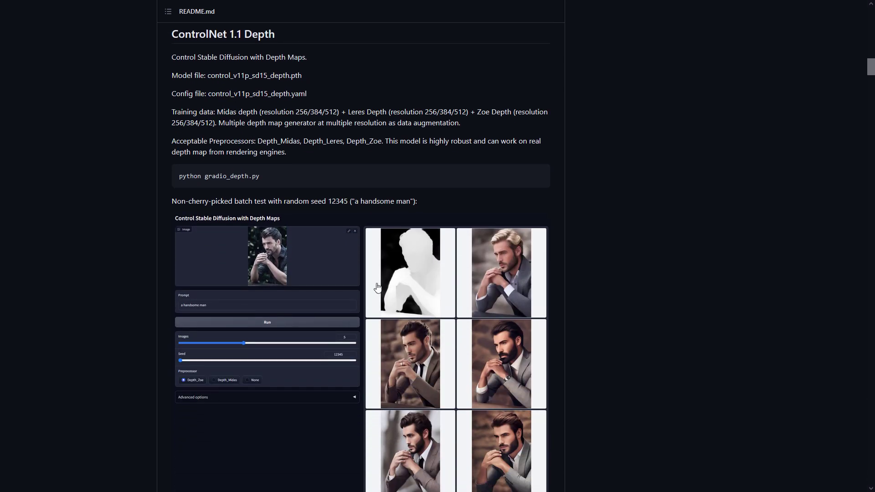
# - Scroll past the Normal and Canny examples and highlight the ControlNet 1.1 Openpose heading
pyautogui.scroll(-8, 581, 209)
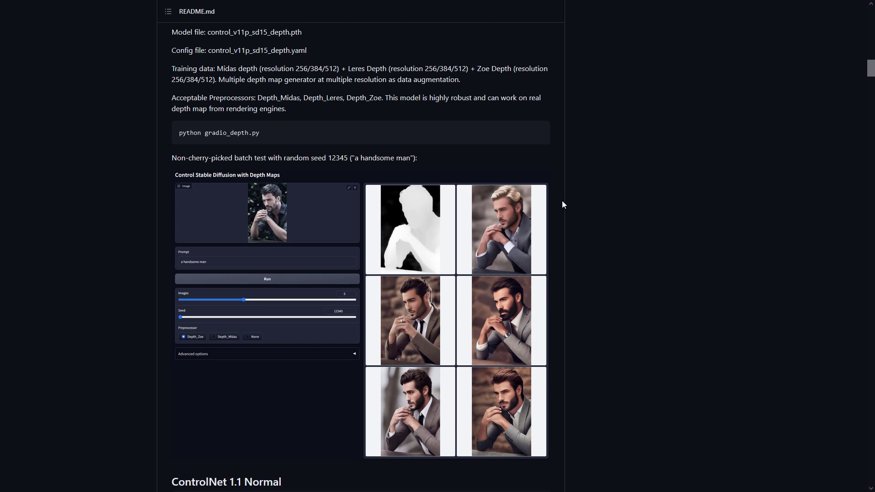
pyautogui.scroll(-4, 615, 199)
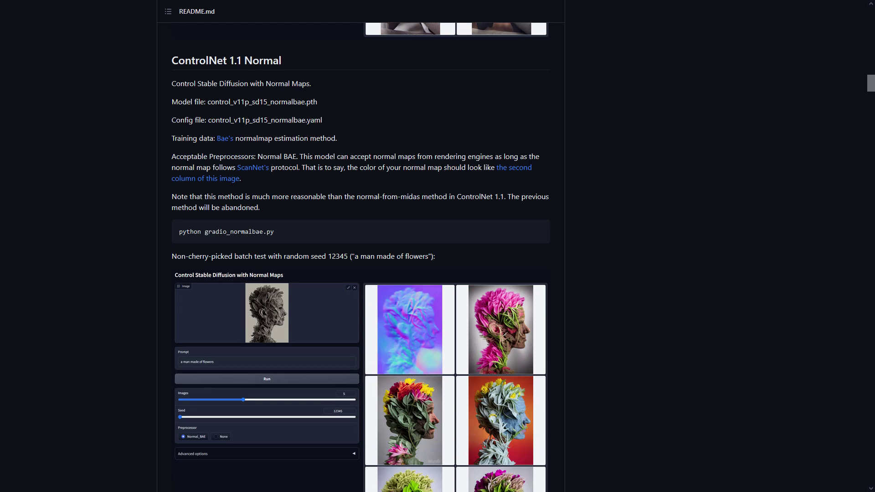
pyautogui.scroll(-2, 418, 240)
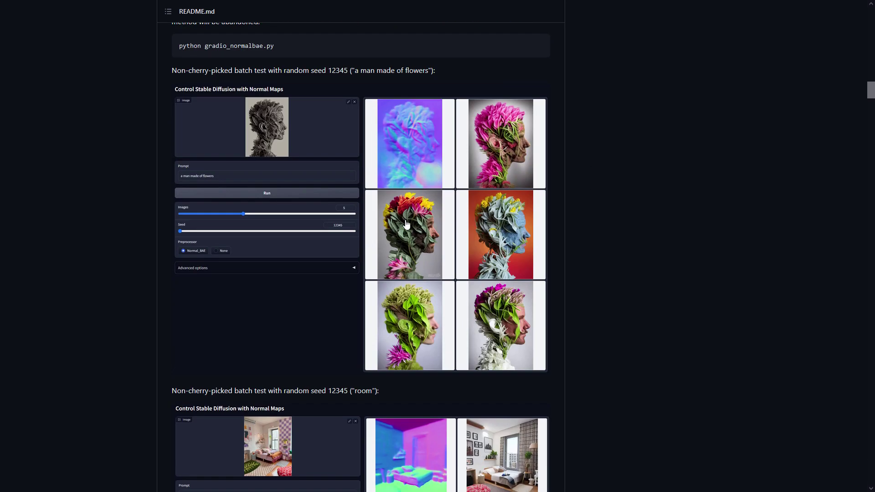
pyautogui.scroll(-17, 600, 194)
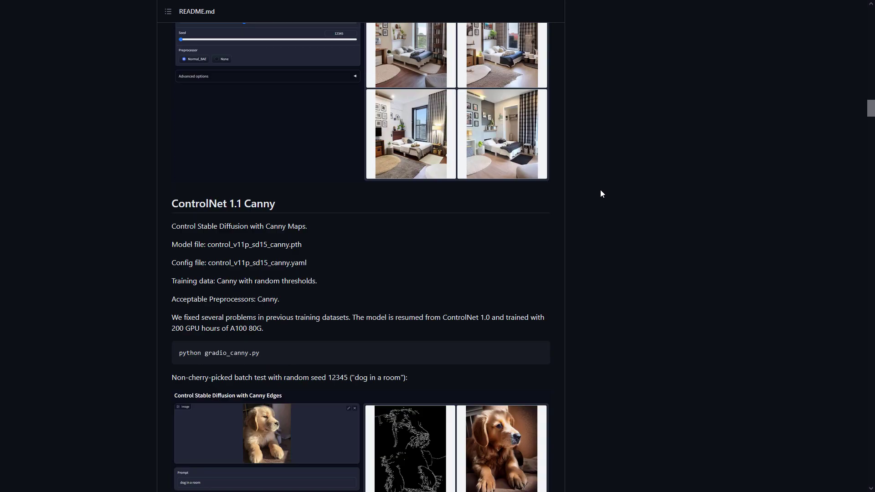
pyautogui.scroll(-20, 601, 194)
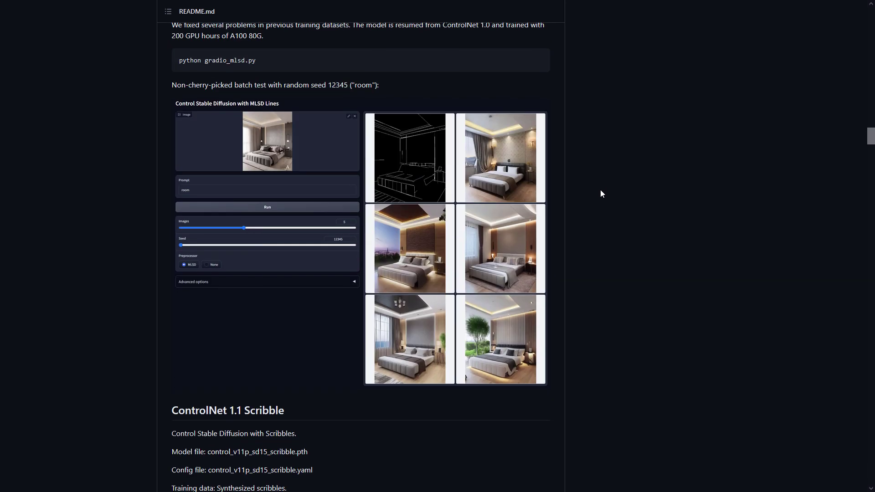
pyautogui.scroll(-20, 600, 194)
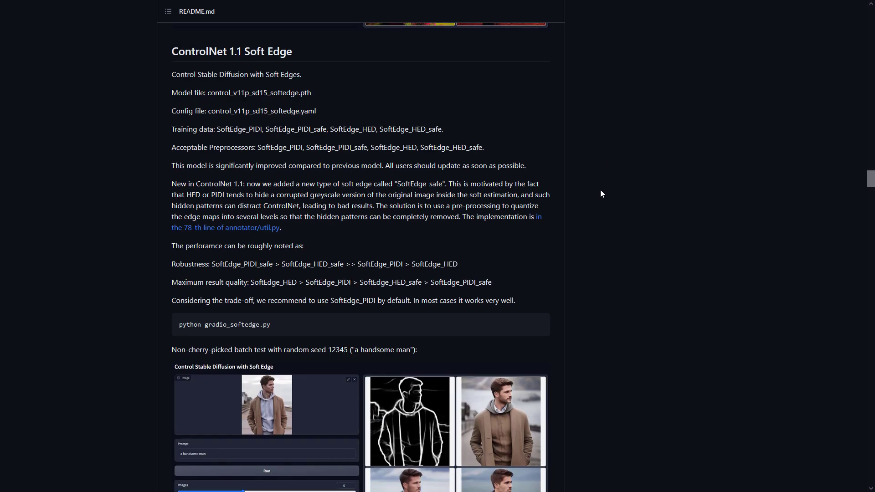
pyautogui.scroll(-15, 600, 189)
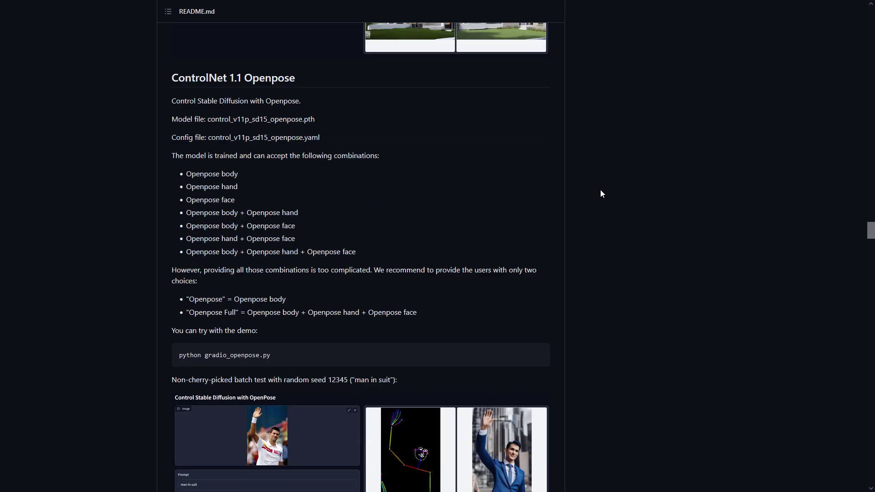
pyautogui.moveTo(215, 78); pyautogui.dragTo(292, 119)
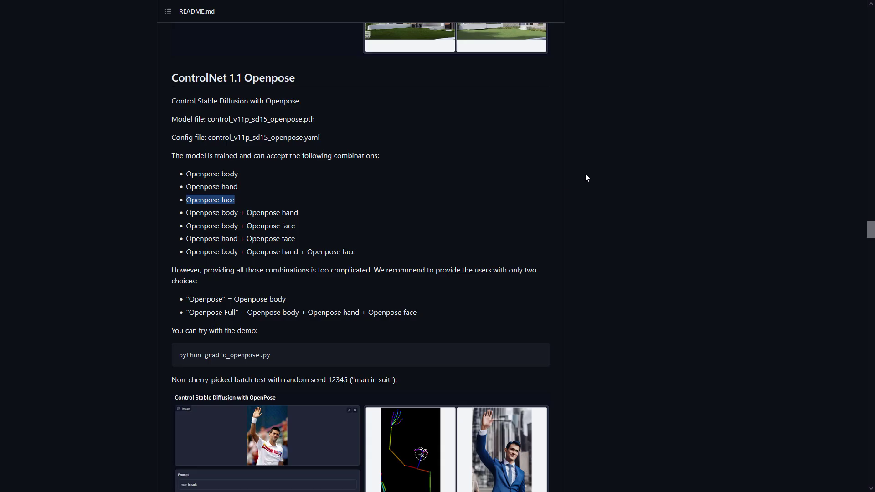
# - Scroll through the Openpose and Lineart batch examples down to the ControlNet 1.1 Anime Lineart heading
pyautogui.scroll(-2, 586, 178)
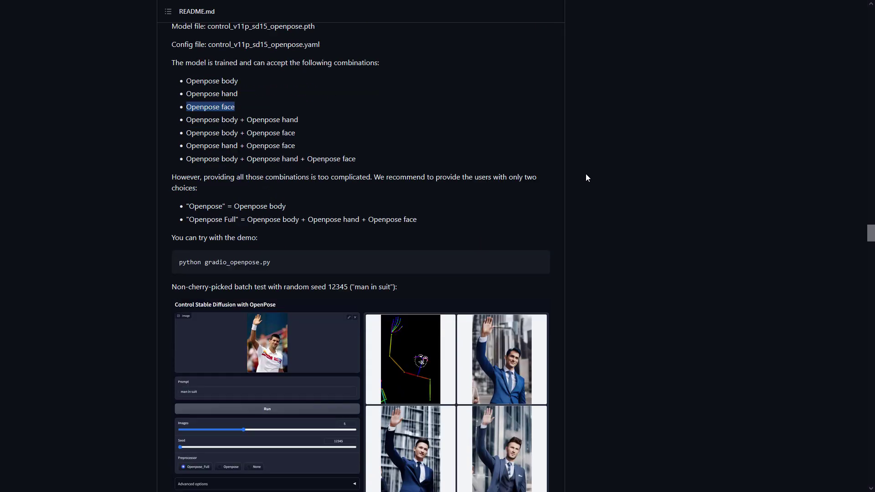
pyautogui.scroll(-1, 586, 178)
pyautogui.scroll(-2, 304, 202)
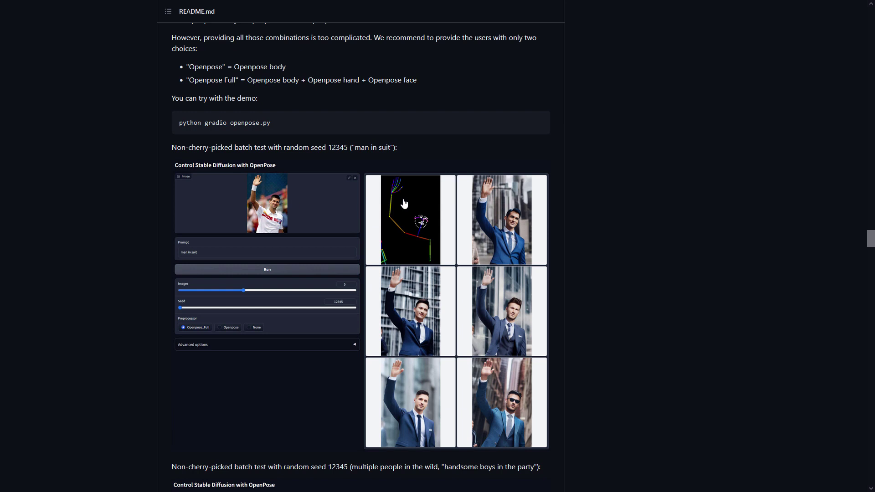
pyautogui.scroll(-8, 525, 335)
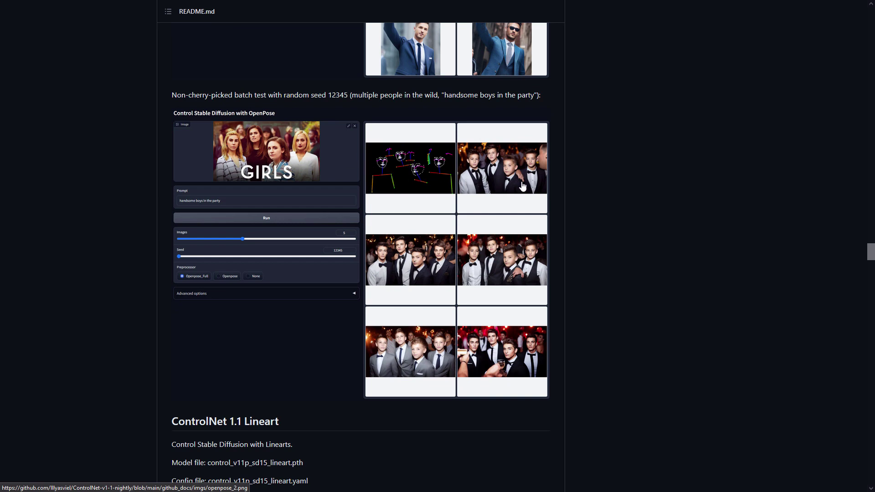
pyautogui.scroll(-20, 619, 163)
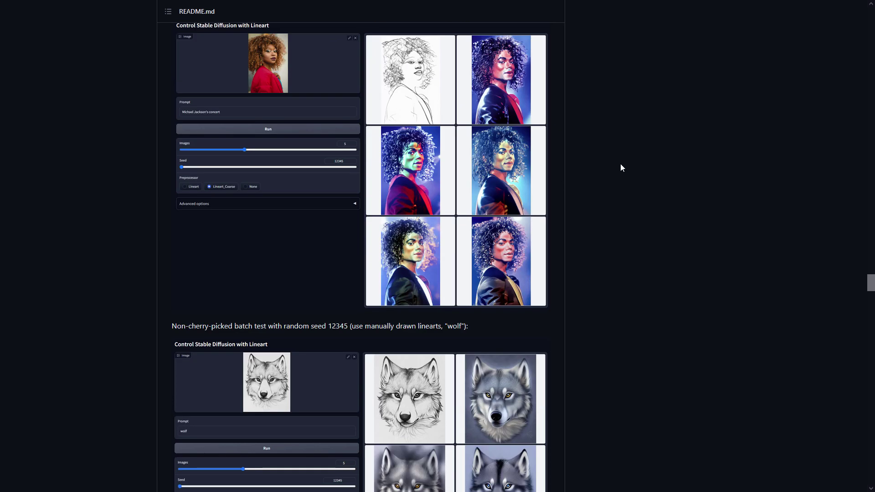
pyautogui.scroll(-6, 622, 162)
pyautogui.scroll(4, 622, 162)
pyautogui.moveTo(225, 188); pyautogui.dragTo(459, 188)
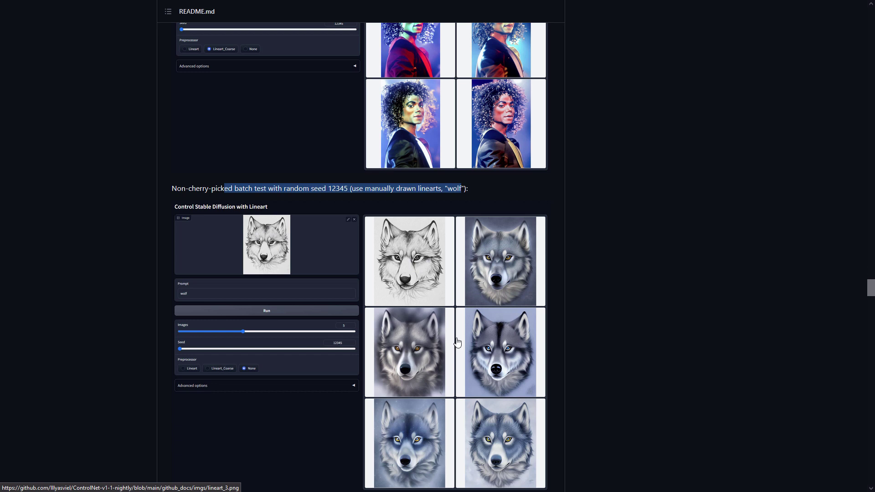
pyautogui.scroll(-8, 557, 242)
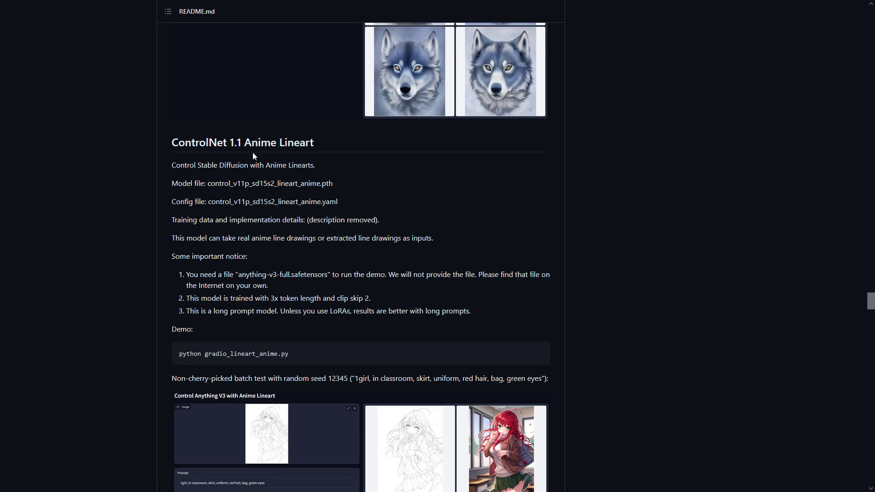
# - Highlight the ControlNet 1.1 Anime Lineart heading and its description
pyautogui.moveTo(170, 142); pyautogui.dragTo(237, 150)
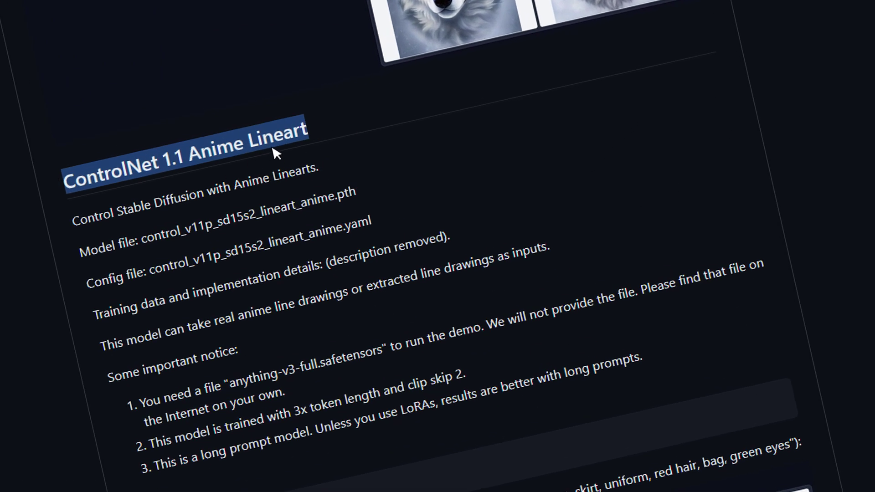
pyautogui.moveTo(229, 182); pyautogui.dragTo(322, 195)
pyautogui.scroll(-7, 437, 176)
# - View the anime lineart demo image on its own page, return to the README, and continue past the Anime Lineart examples
pyautogui.click(414, 124)
pyautogui.scroll(-3, 616, 211)
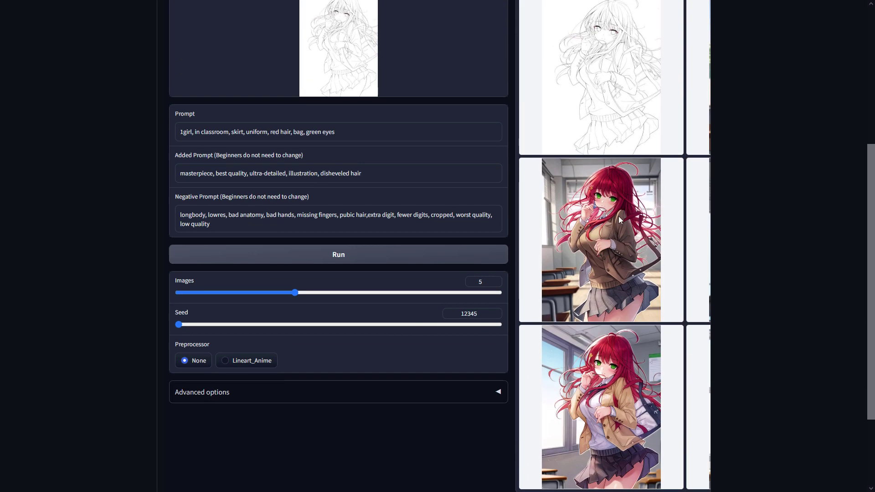
pyautogui.scroll(-3, 625, 213)
pyautogui.scroll(4, 630, 290)
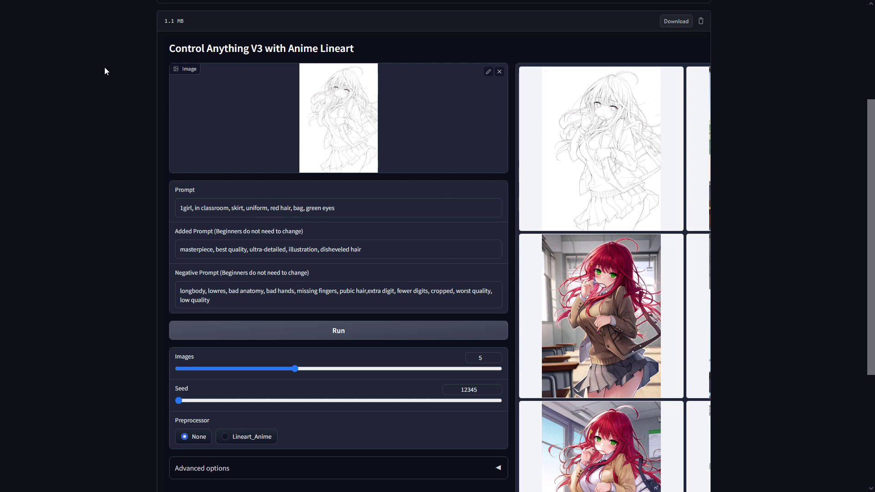
pyautogui.hotkey('alt', 'Left')
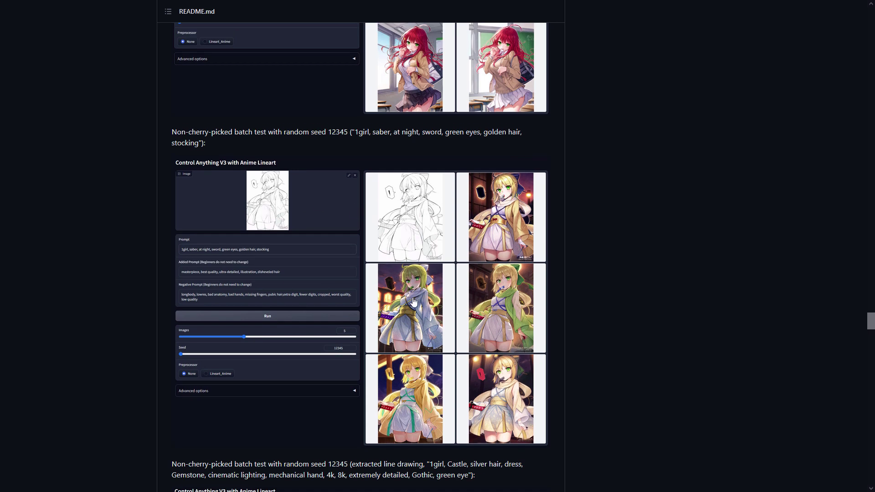
pyautogui.scroll(-9, 611, 246)
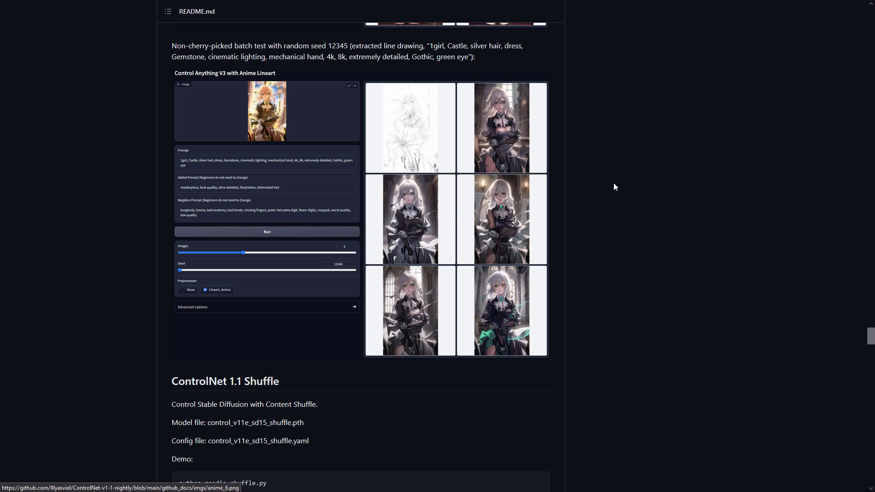
pyautogui.scroll(-20, 613, 187)
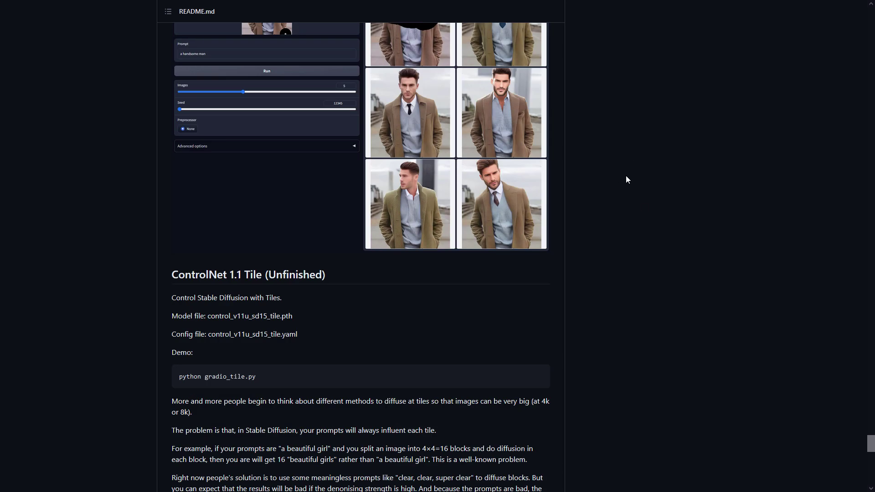
# - Scroll back up the ControlNet README through the Inpaint examples toward the repository header
pyautogui.scroll(-7, 635, 284)
pyautogui.scroll(12, 649, 278)
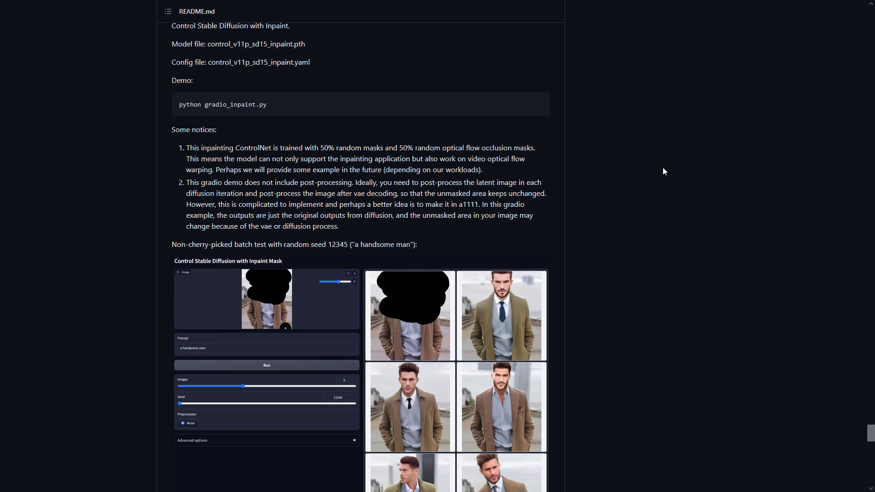
pyautogui.scroll(4, 659, 201)
pyautogui.scroll(-5, 609, 234)
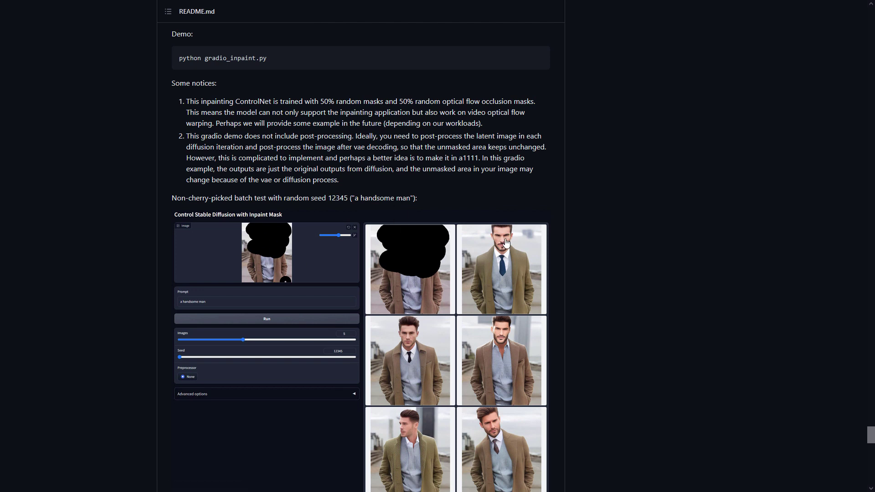
pyautogui.scroll(-2, 523, 315)
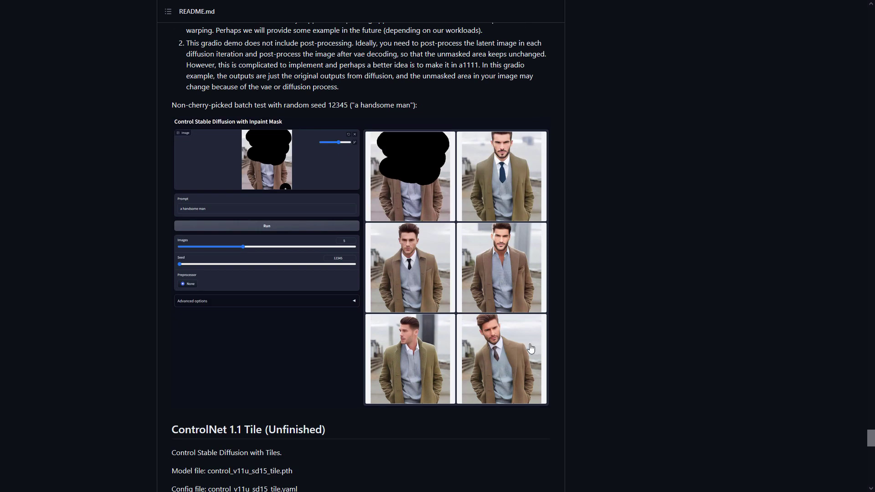
pyautogui.scroll(-12, 589, 223)
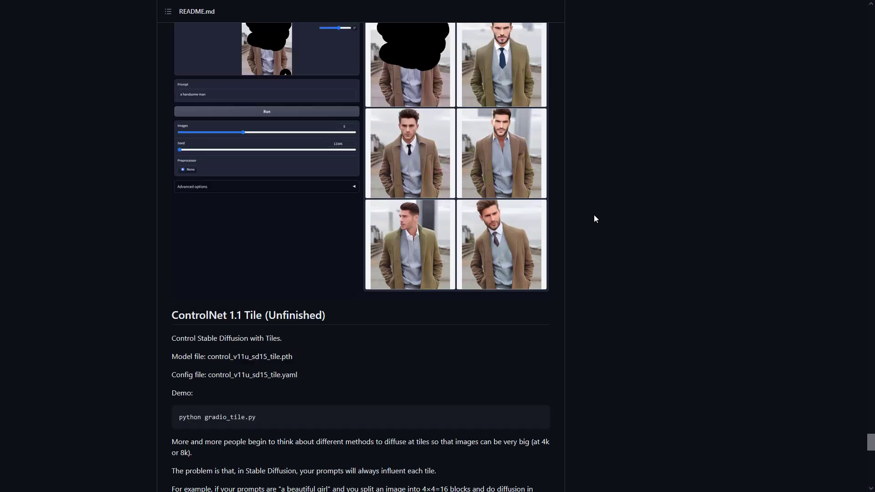
pyautogui.scroll(20, 665, 65)
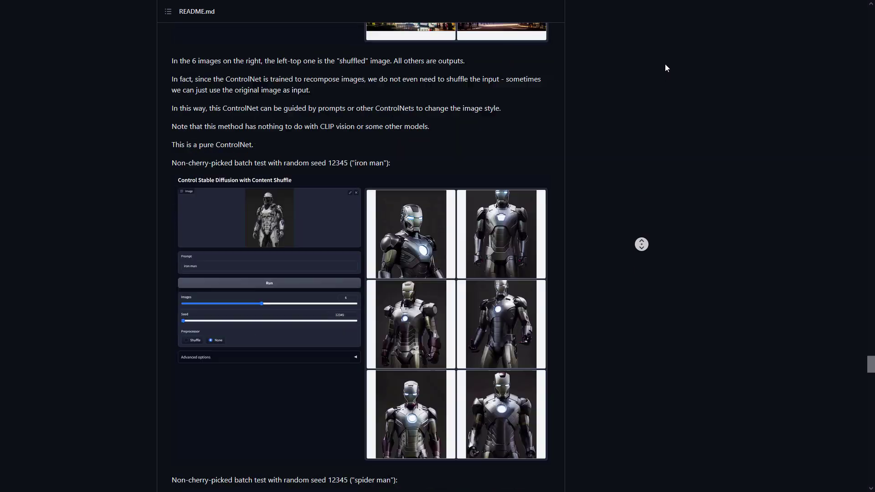
pyautogui.scroll(10, 665, 67)
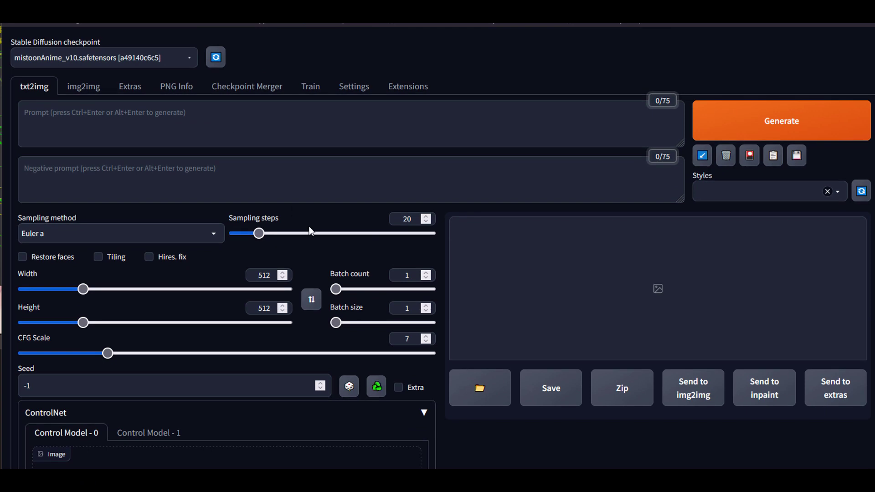
# - Load the Grin.png face sketch as the ControlNet input image
pyautogui.scroll(-6, 324, 250)
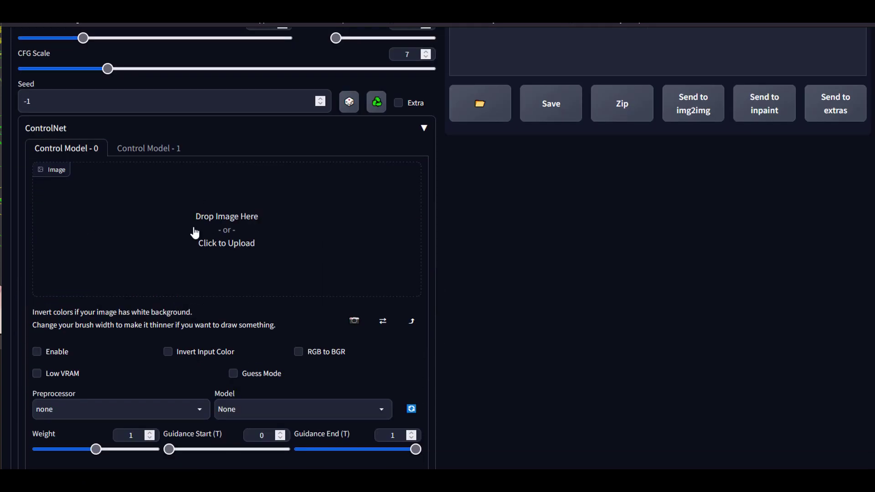
pyautogui.click(234, 231)
pyautogui.click(513, 119)
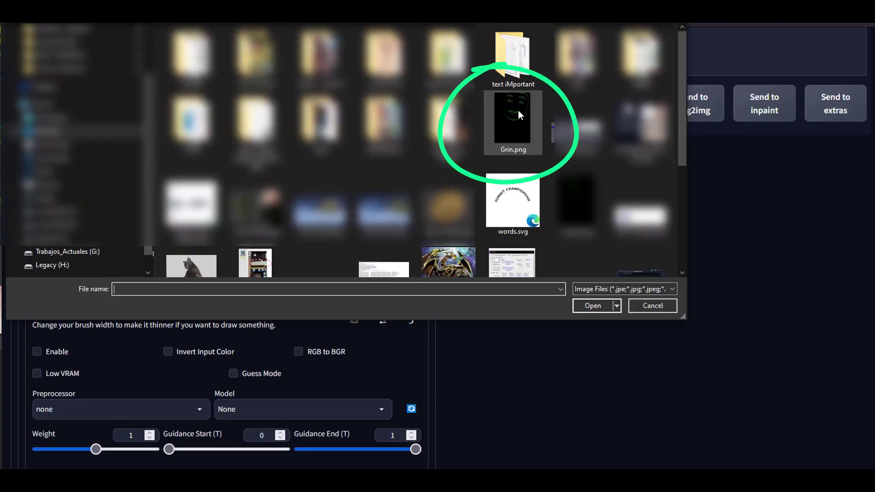
pyautogui.click(592, 306)
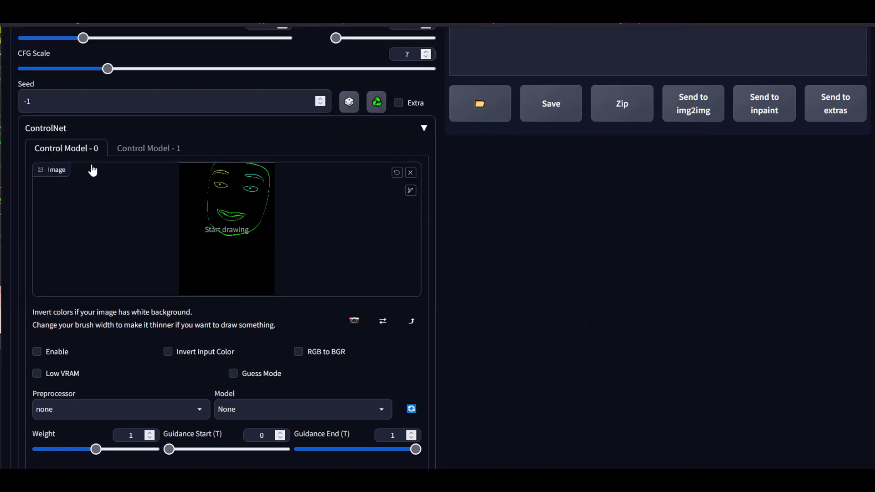
# - Choose control_mediapipe_face_sd15_v2 as the ControlNet model
pyautogui.scroll(-3, 82, 281)
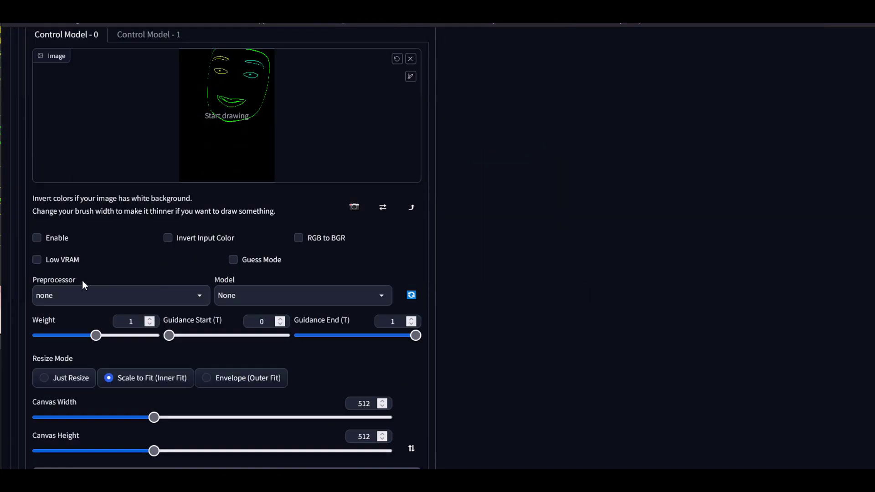
pyautogui.click(238, 295)
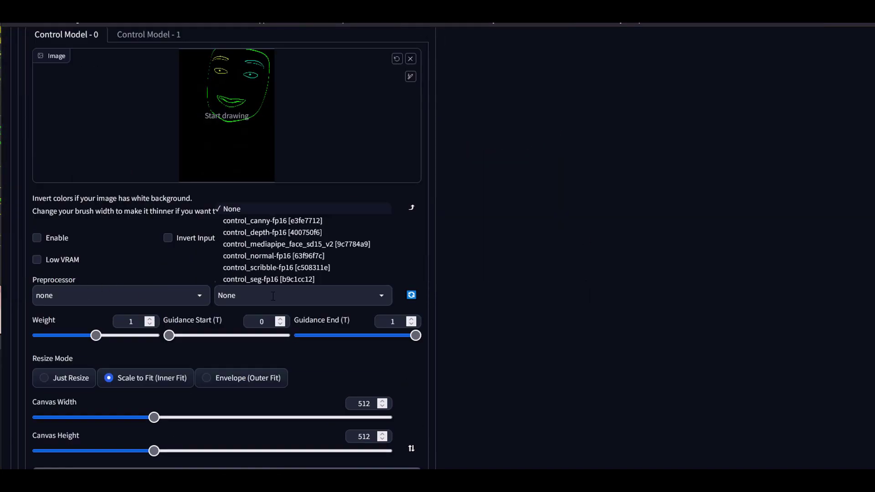
pyautogui.click(337, 244)
pyautogui.scroll(8, 205, 333)
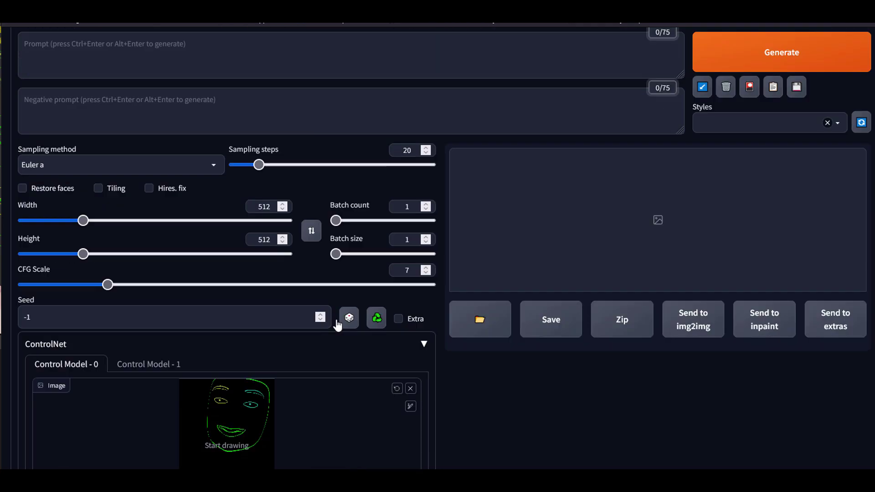
# - Set the image height to 786
pyautogui.doubleClick(264, 251)
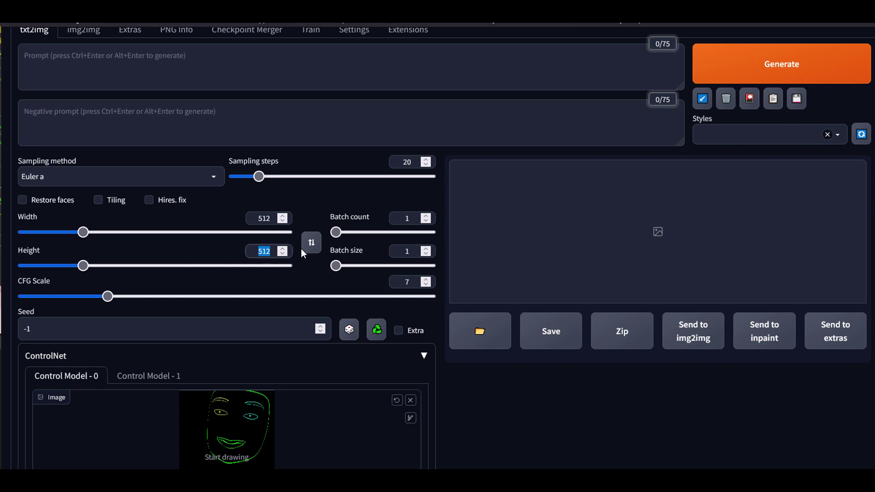
pyautogui.write('786')
pyautogui.scroll(1, 348, 176)
pyautogui.click(173, 173)
# - Paste the prompt 'Woman with red hair in Paris' and generate the image
pyautogui.click(172, 129)
pyautogui.hotkey('ctrl', 'v')
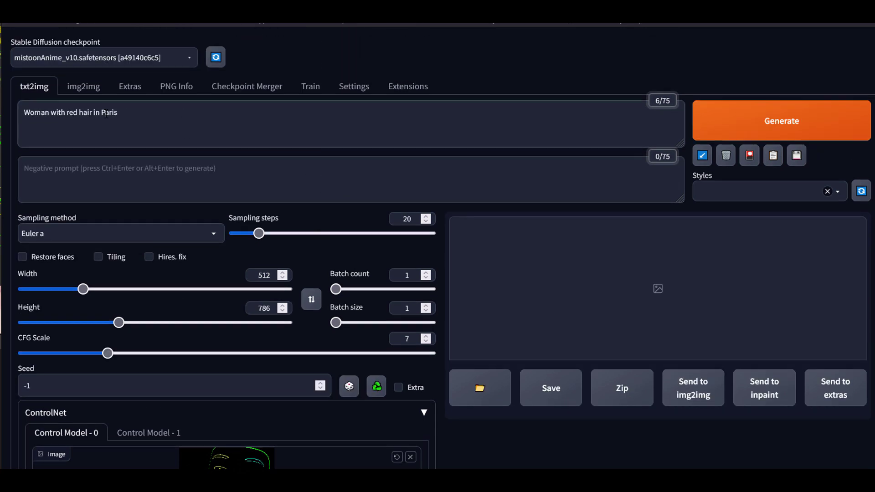
pyautogui.click(806, 110)
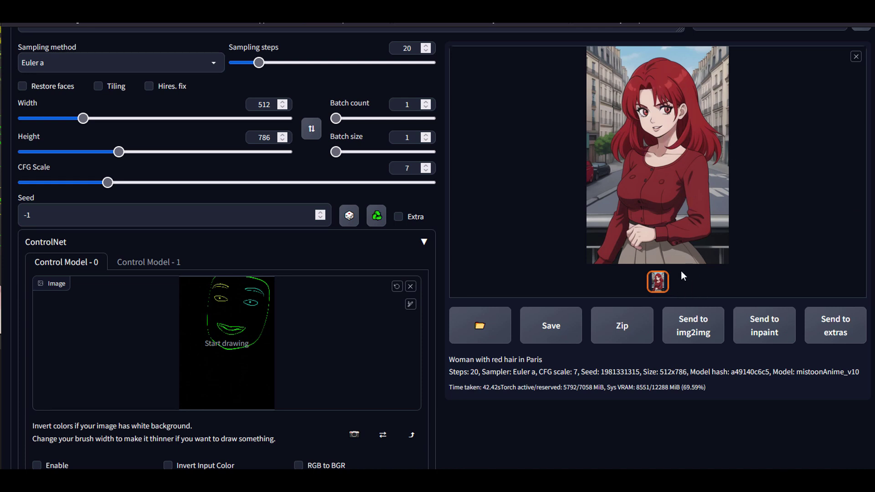
pyautogui.scroll(-4, 339, 324)
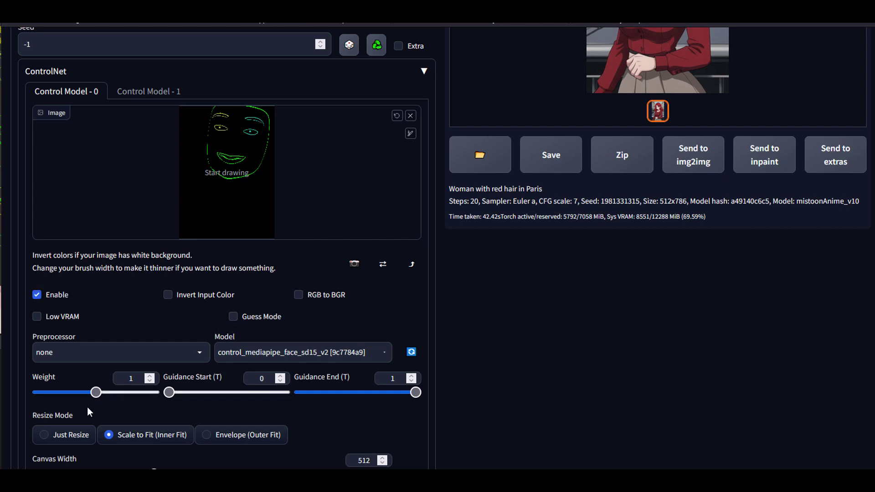
# - Generate again with ControlNet face guidance, checking progress in the console
pyautogui.scroll(-3, 291, 409)
pyautogui.scroll(8, 547, 355)
pyautogui.scroll(2, 571, 343)
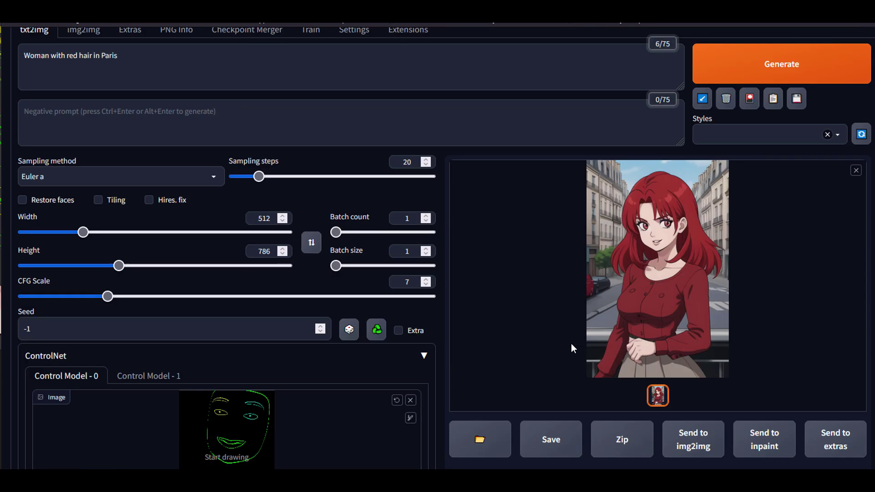
pyautogui.click(800, 74)
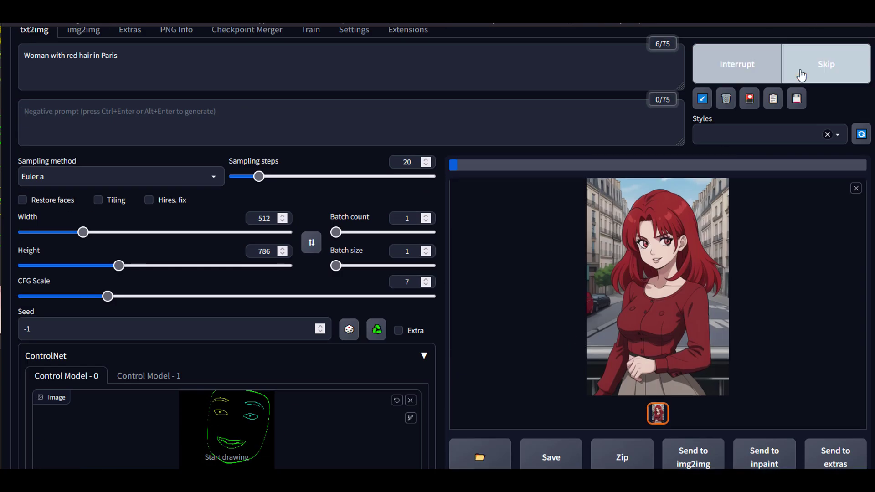
pyautogui.hotkey('alt', 'Tab')
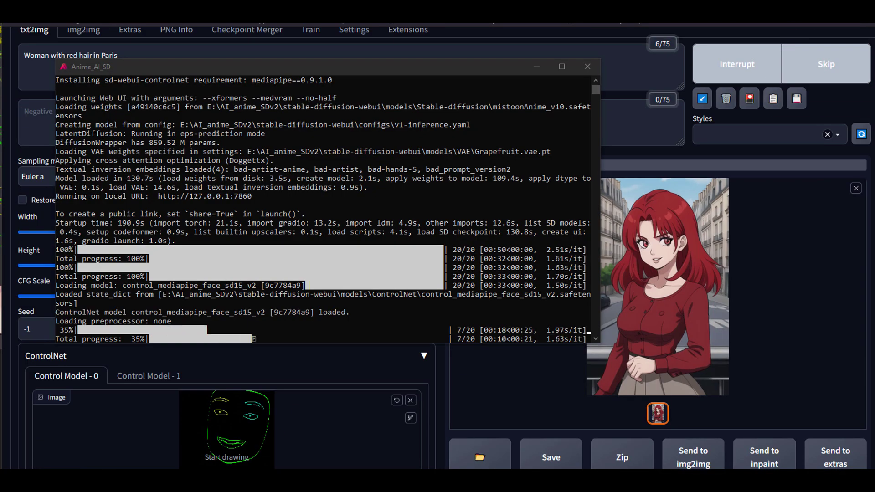
pyautogui.hotkey('alt', 'Tab')
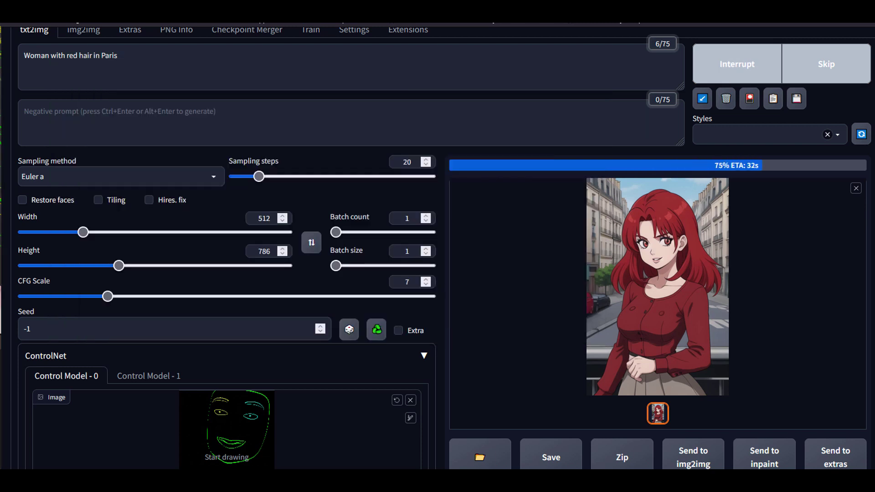
# - Enlarge the new portrait and step to its face-outline map
pyautogui.scroll(-1, 765, 204)
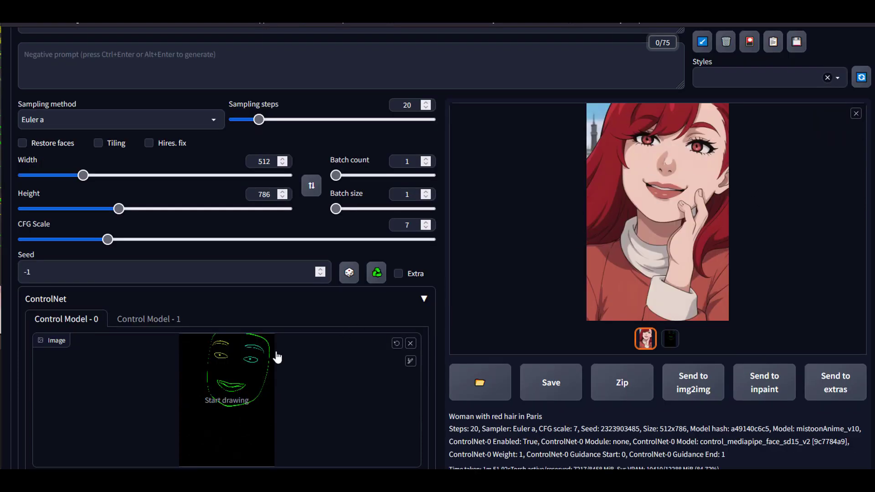
pyautogui.click(661, 214)
pyautogui.click(869, 240)
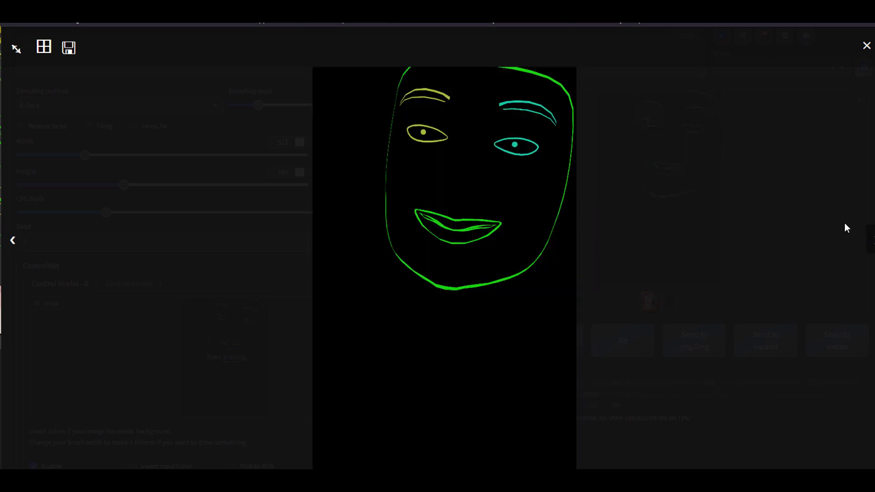
# - Step the lightbox back from the face-outline map to the red-haired portrait
pyautogui.click(15, 251)
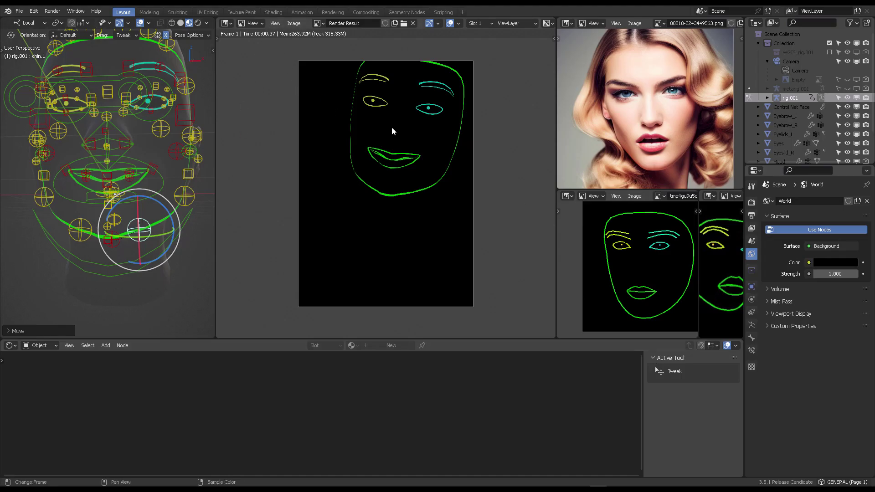
# - Switch to camera view and move the shared eye control bone to reposition the eyes
pyautogui.hotkey('shift', 'F5')
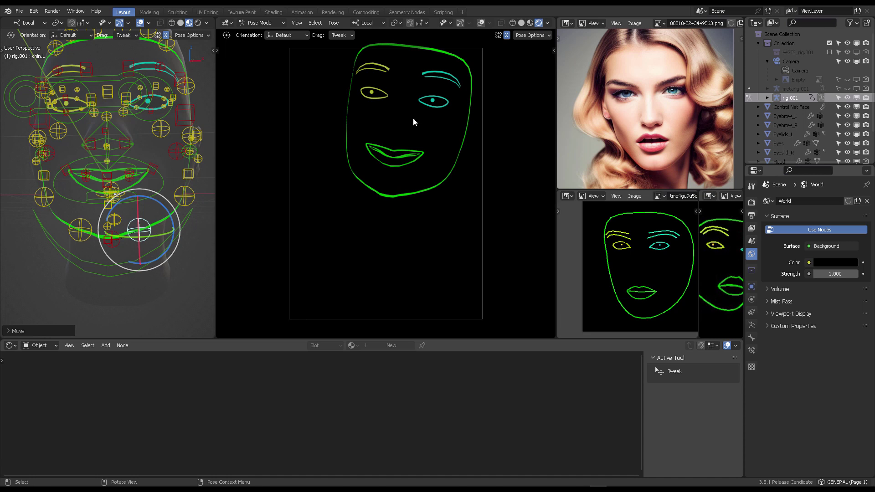
pyautogui.moveTo(140, 143)
pyautogui.mouseDown(button='middle')
pyautogui.moveTo(163, 158)
pyautogui.moveTo(141, 148)
pyautogui.moveTo(157, 171)
pyautogui.moveTo(136, 155)
pyautogui.mouseUp(button='middle')
pyautogui.click(32, 111)
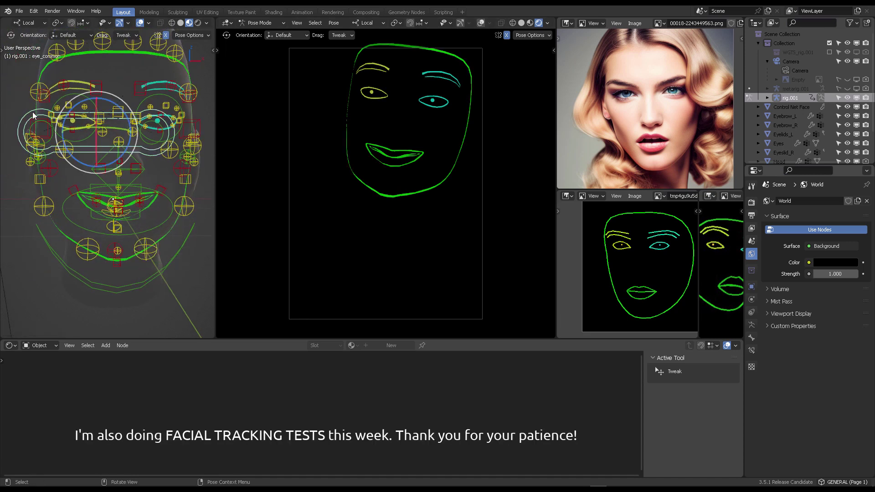
pyautogui.moveTo(88, 135); pyautogui.dragTo(171, 112)
pyautogui.moveTo(171, 112); pyautogui.dragTo(164, 137, button='middle')
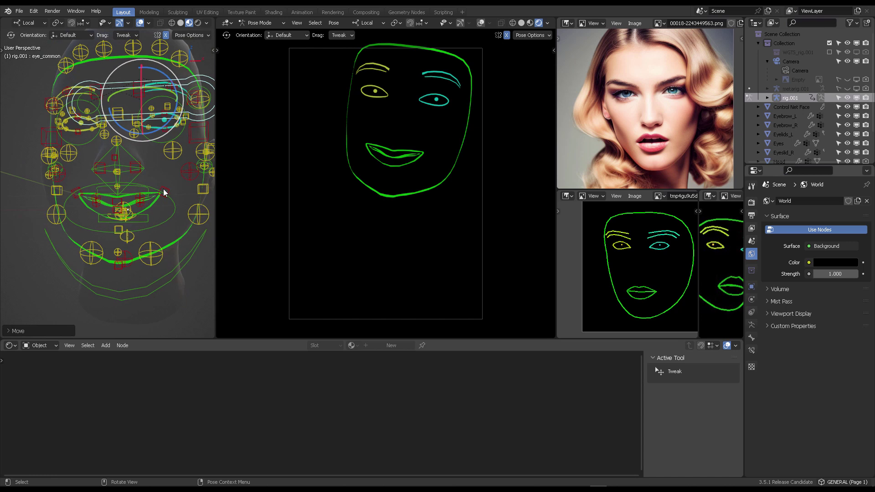
# - Rotate the left lip corner and lower right lip bones
pyautogui.click(164, 200)
pyautogui.press('r')
pyautogui.click(94, 207)
pyautogui.click(96, 207)
pyautogui.press('r')
pyautogui.click(120, 211)
pyautogui.moveTo(120, 211); pyautogui.dragTo(150, 236, button='middle')
# - Rotate the jaw master bone around its local X axis
pyautogui.click(50, 246)
pyautogui.press('r')
pyautogui.press('x')
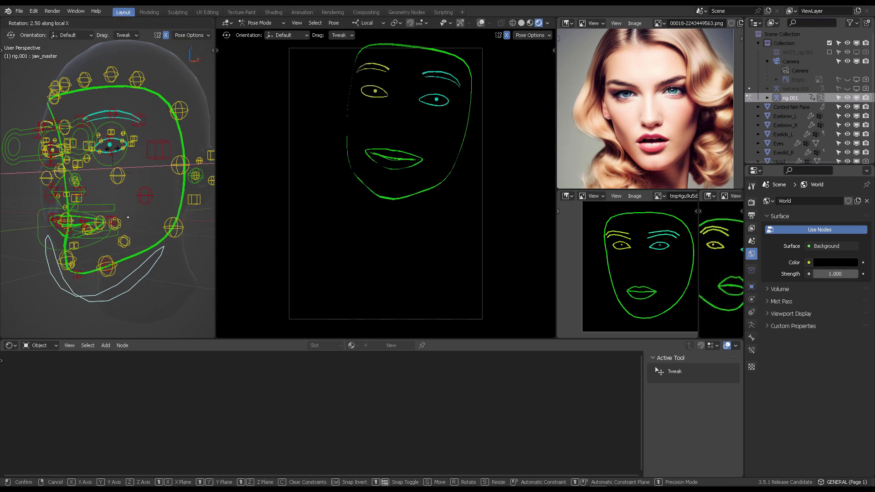
pyautogui.click(153, 203)
pyautogui.scroll(3, 152, 203)
pyautogui.moveTo(152, 203); pyautogui.dragTo(153, 204, button='middle')
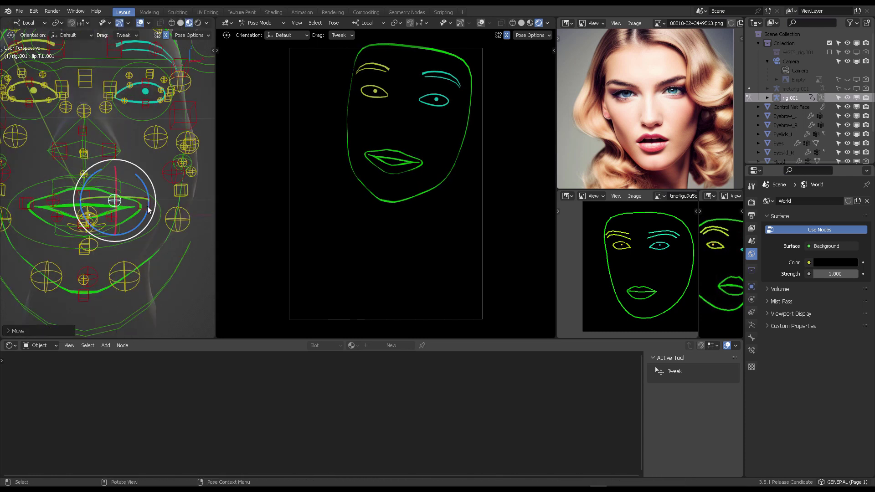
# - Move the left lip corner bone to reshape the mouth
pyautogui.click(140, 193)
pyautogui.press('g')
pyautogui.click(169, 187)
pyautogui.scroll(-2, 142, 168)
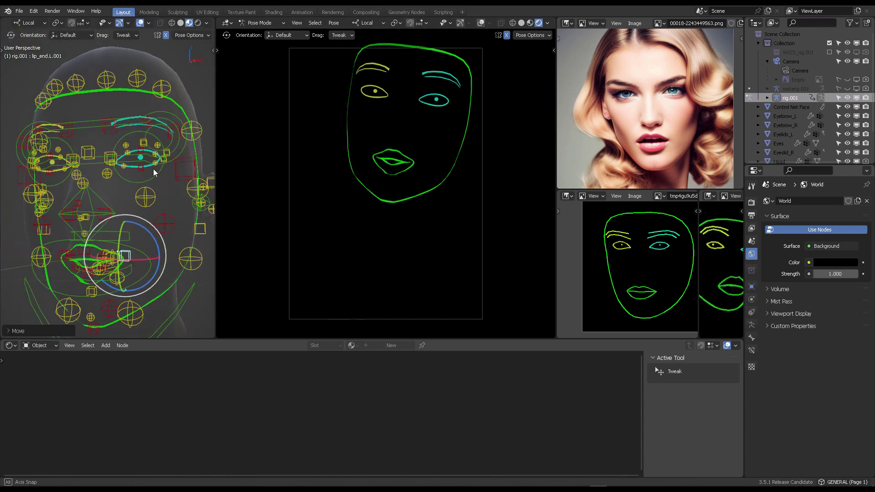
# - Move the left brow and upper eyelid bones to reshape the brows and eye
pyautogui.click(110, 139)
pyautogui.press('g')
pyautogui.click(128, 148)
pyautogui.click(143, 151)
pyautogui.press('g')
pyautogui.click(165, 138)
pyautogui.click(170, 128)
pyautogui.scroll(-2, 391, 164)
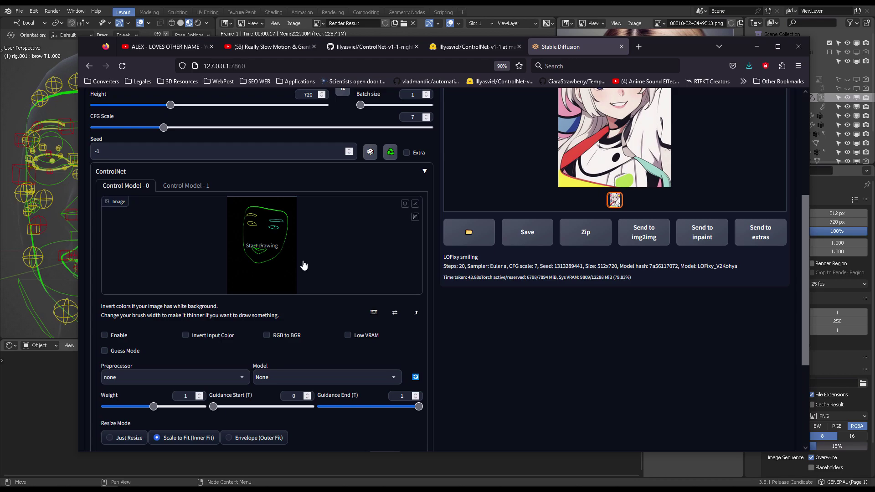
pyautogui.scroll(-3, 326, 300)
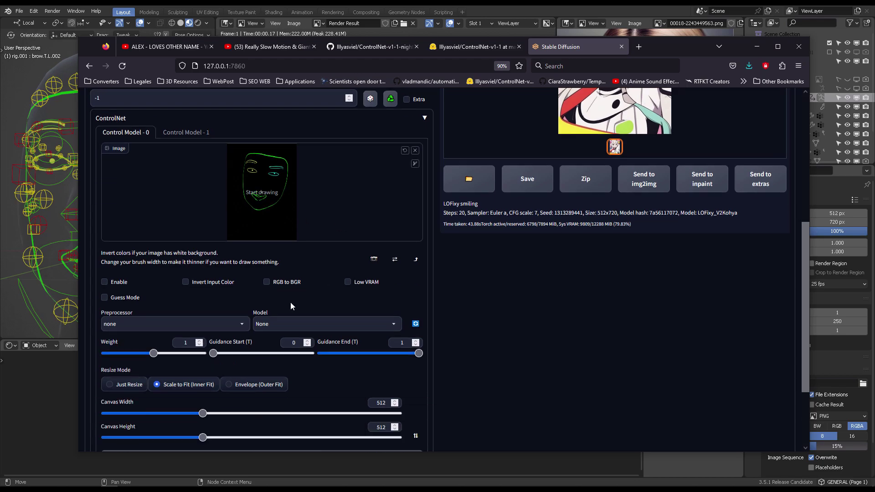
# - Enable ControlNet with the control_mediapipe_face_sd15_v2 model
pyautogui.click(105, 248)
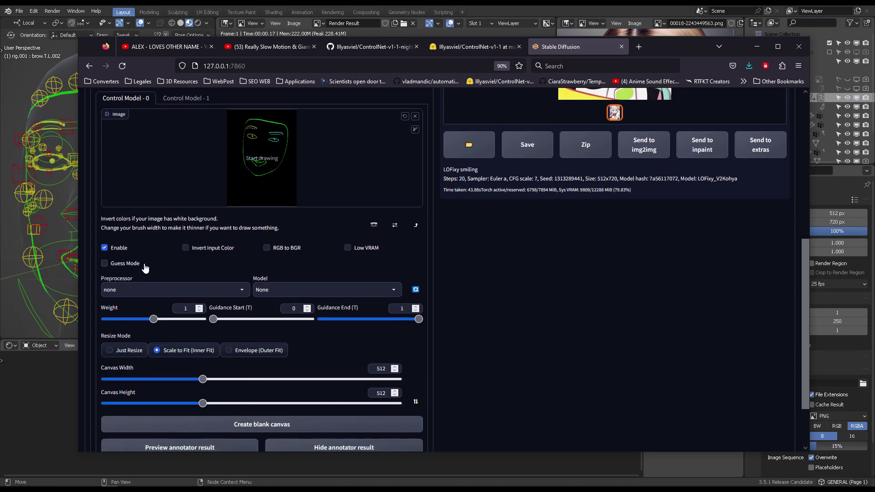
pyautogui.click(302, 290)
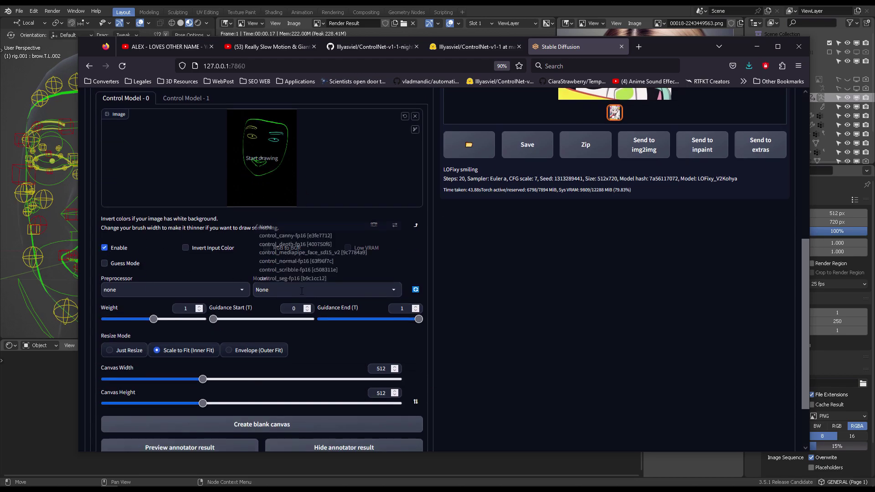
pyautogui.click(352, 252)
# - Generate the black-haired ponytail girl guided by the face sketch
pyautogui.scroll(-2, 350, 312)
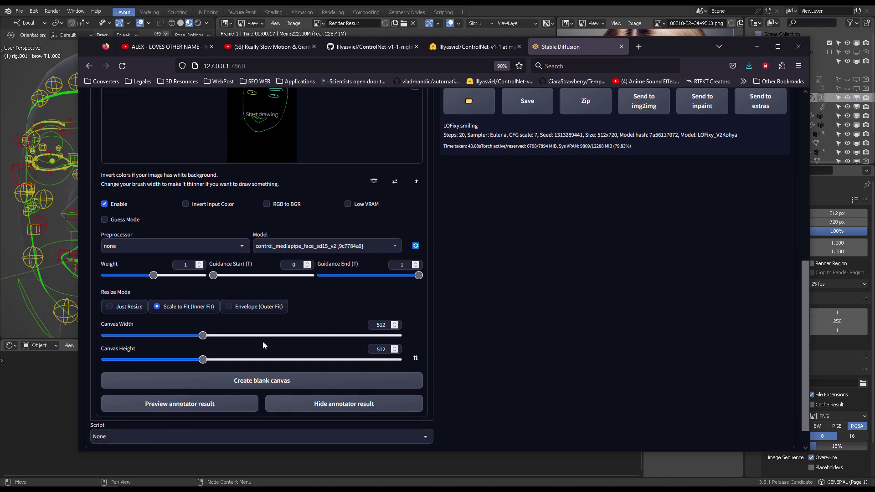
pyautogui.scroll(10, 331, 321)
pyautogui.scroll(2, 445, 328)
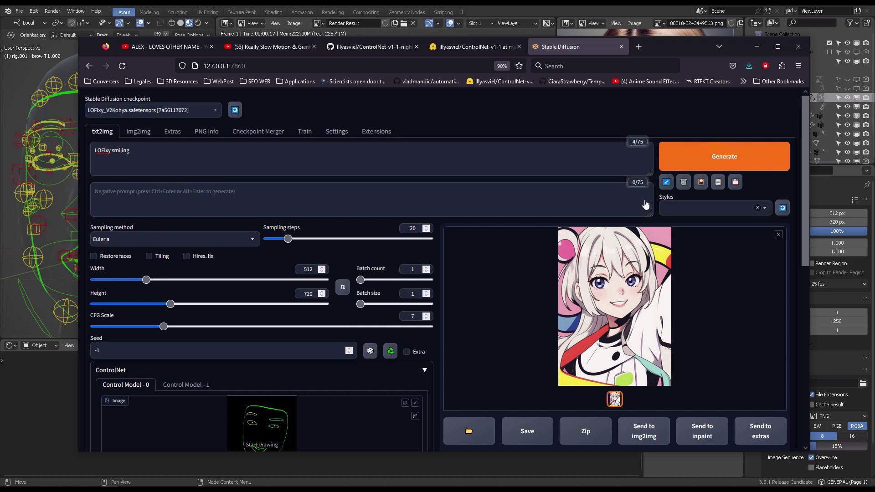
pyautogui.scroll(-5, 610, 223)
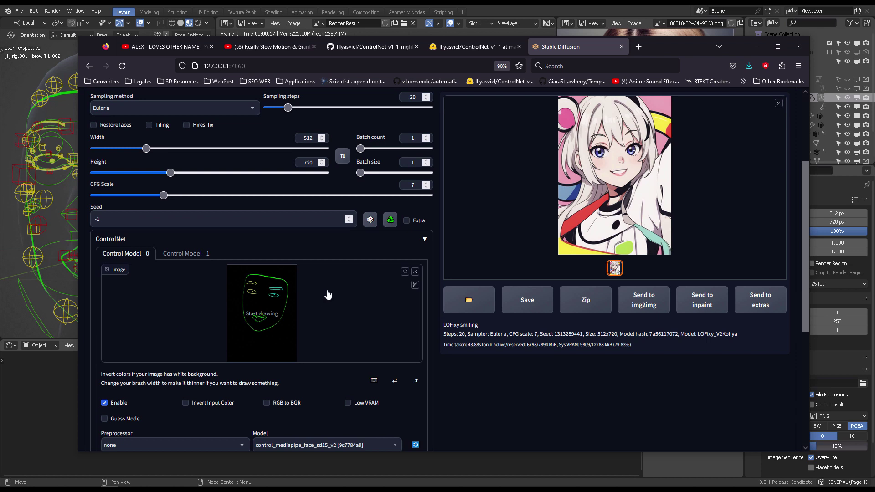
pyautogui.scroll(5, 446, 268)
pyautogui.click(726, 154)
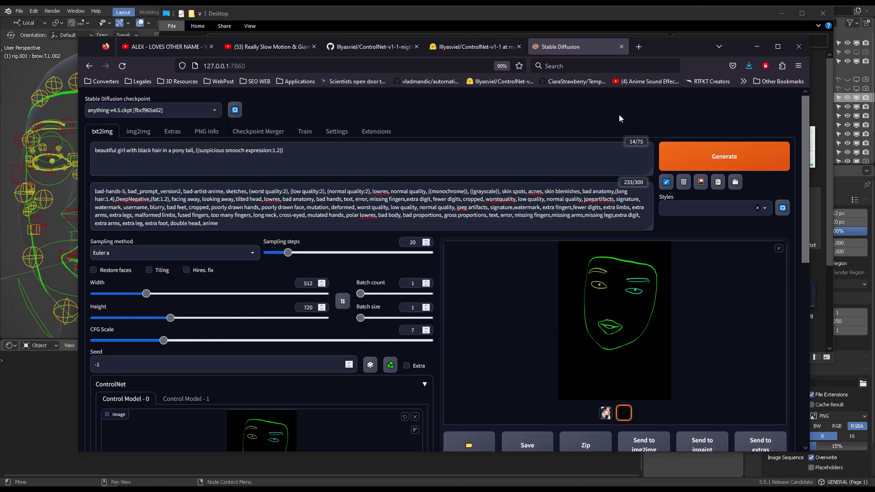
# - Flip between the black-haired girl and her line-art face map full-screen, then close the viewer
pyautogui.click(606, 413)
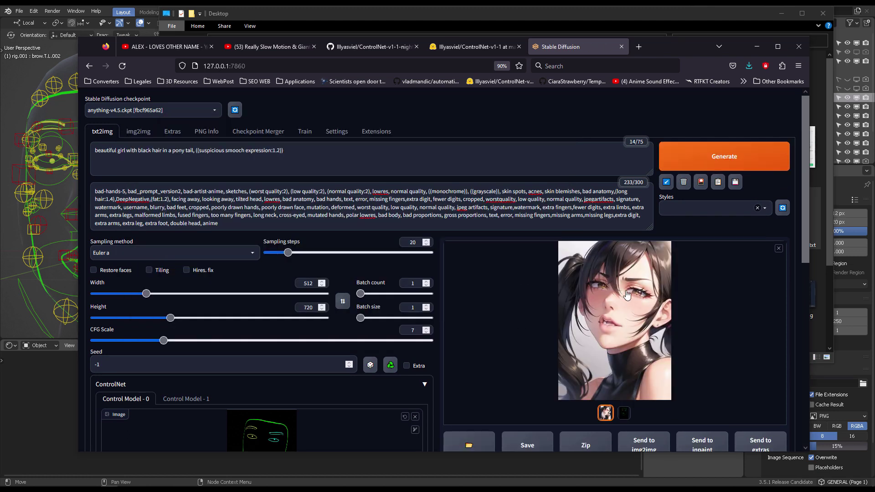
pyautogui.scroll(-3, 627, 295)
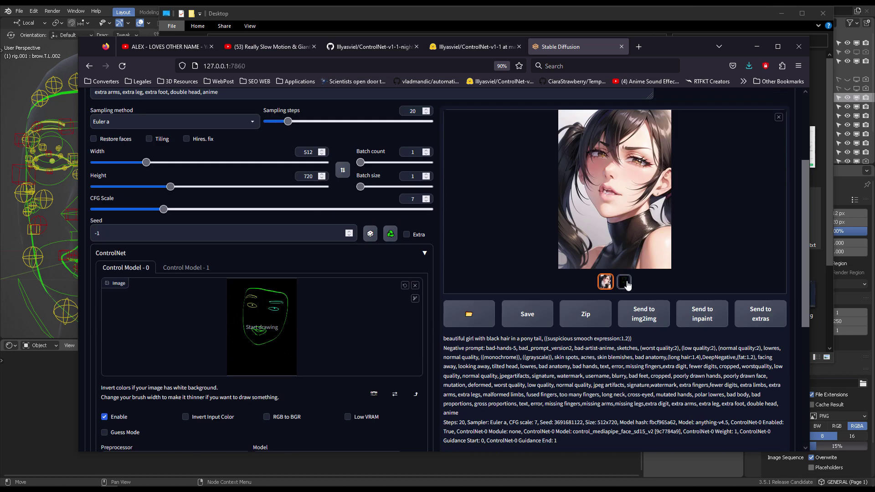
pyautogui.click(624, 283)
pyautogui.click(609, 197)
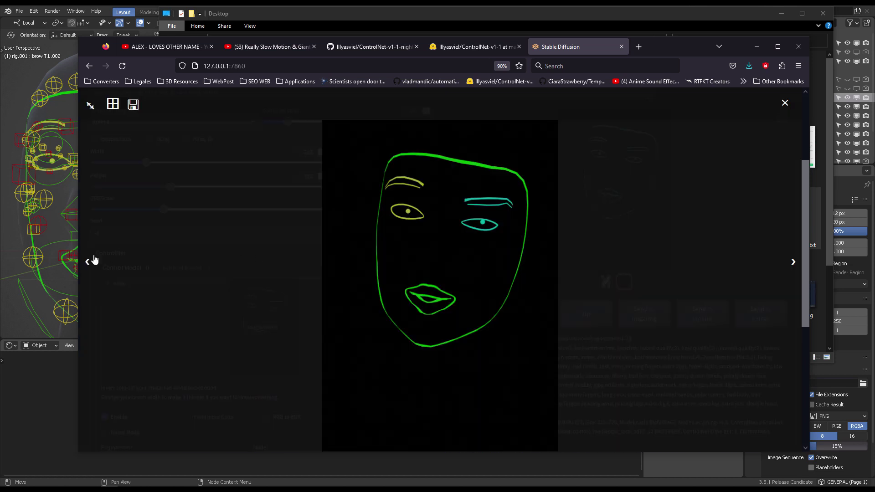
pyautogui.click(89, 264)
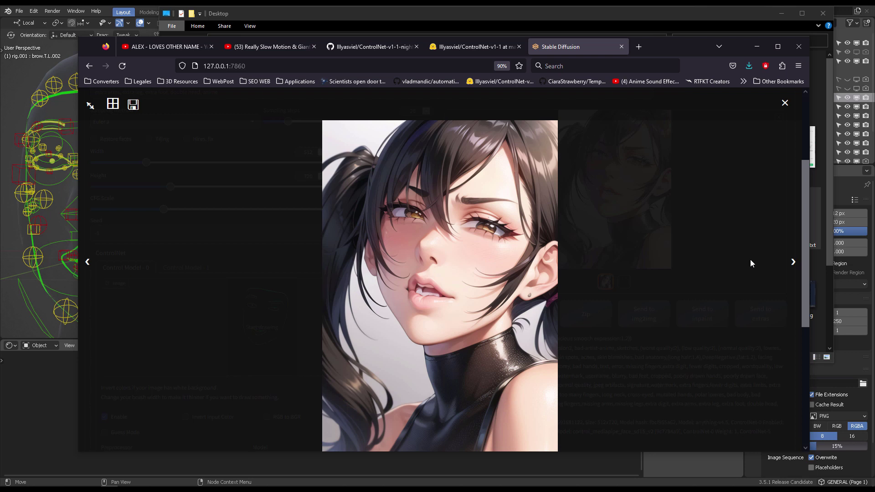
pyautogui.click(793, 260)
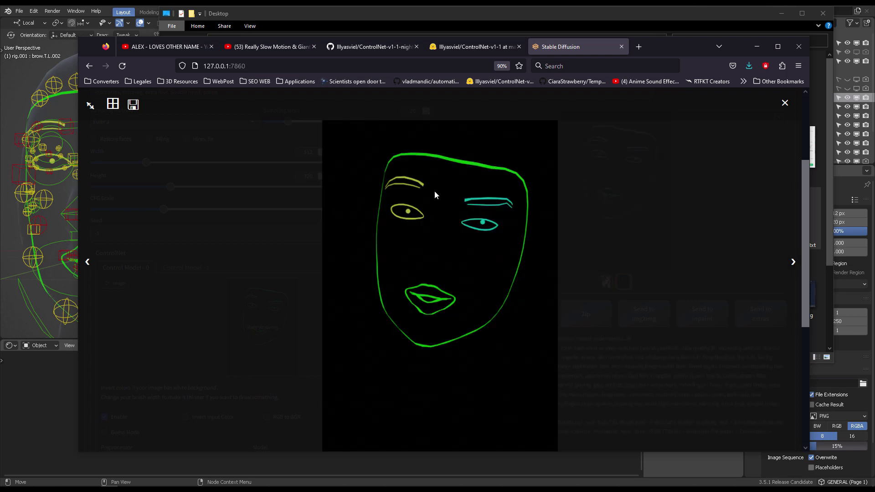
pyautogui.click(97, 262)
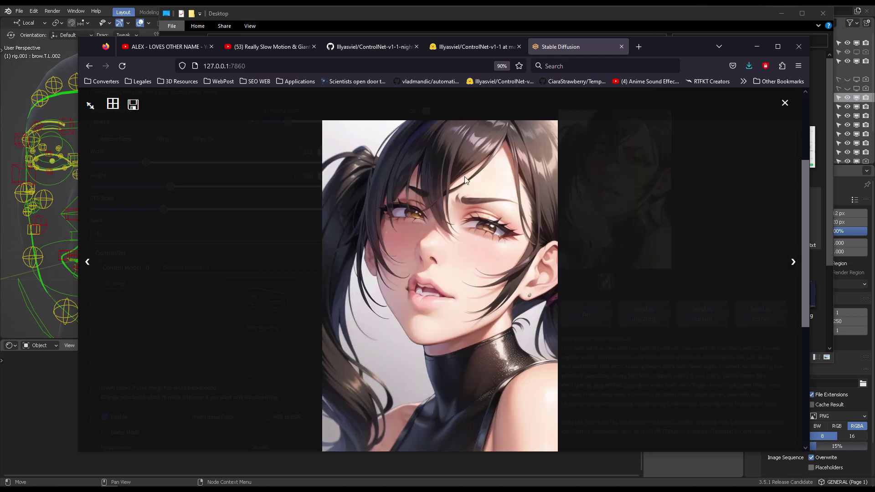
pyautogui.click(113, 267)
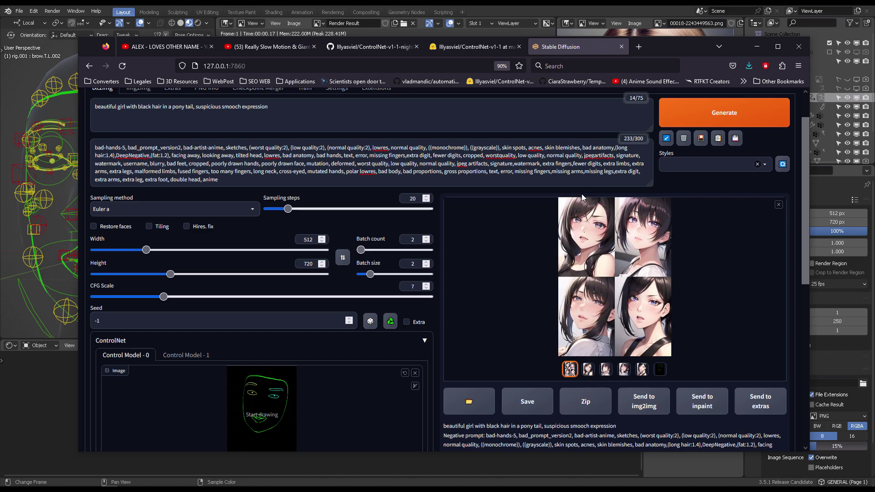
# - Browse the 2x2 grid, all four black-haired portraits and the face sketch full-screen
pyautogui.click(582, 198)
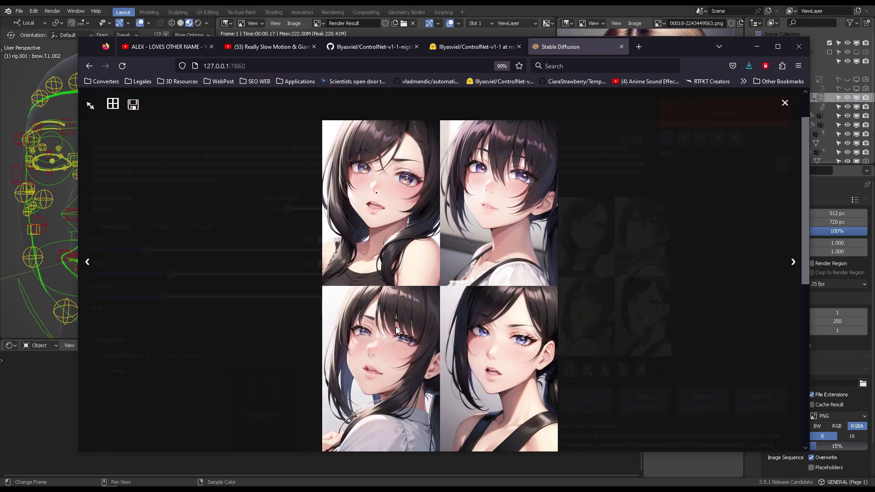
pyautogui.click(787, 264)
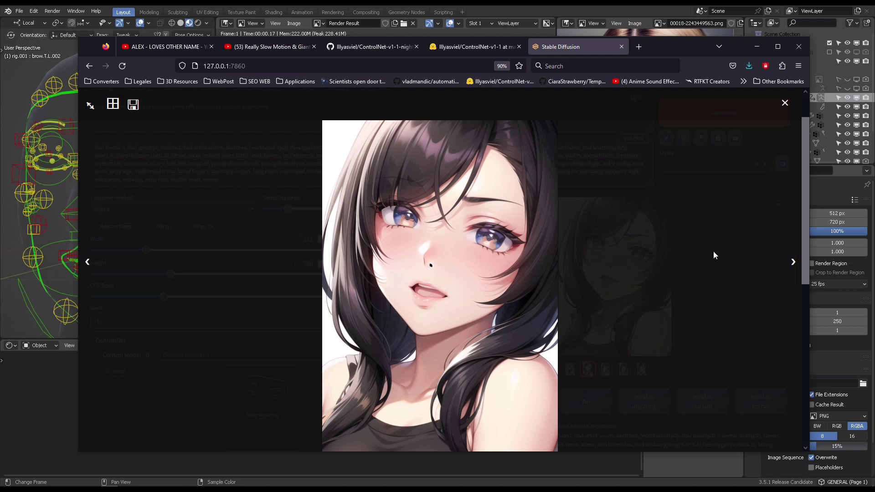
pyautogui.click(793, 265)
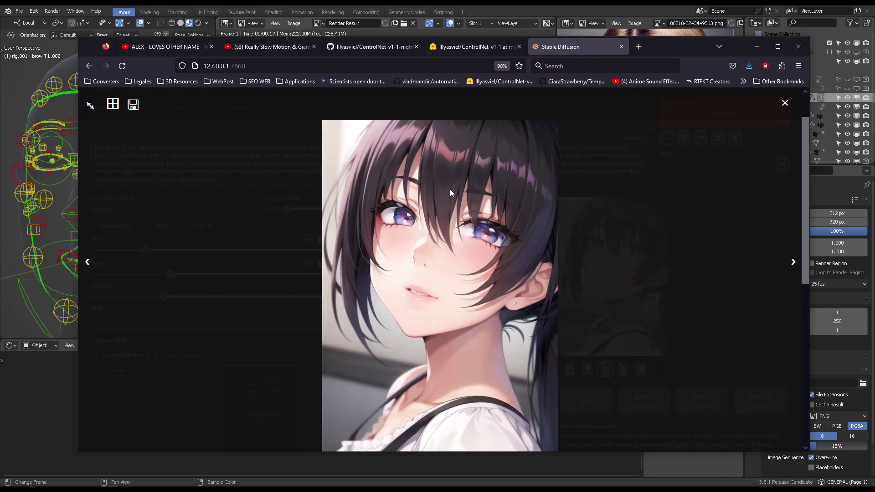
pyautogui.click(791, 263)
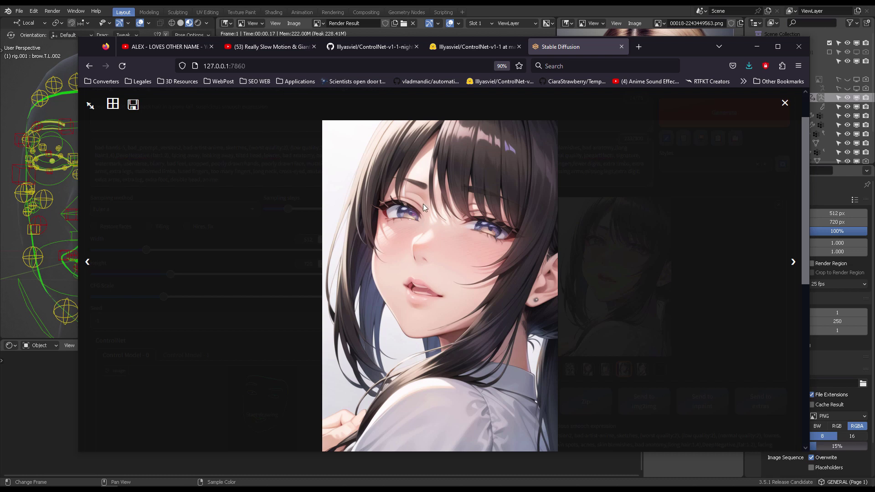
pyautogui.click(790, 263)
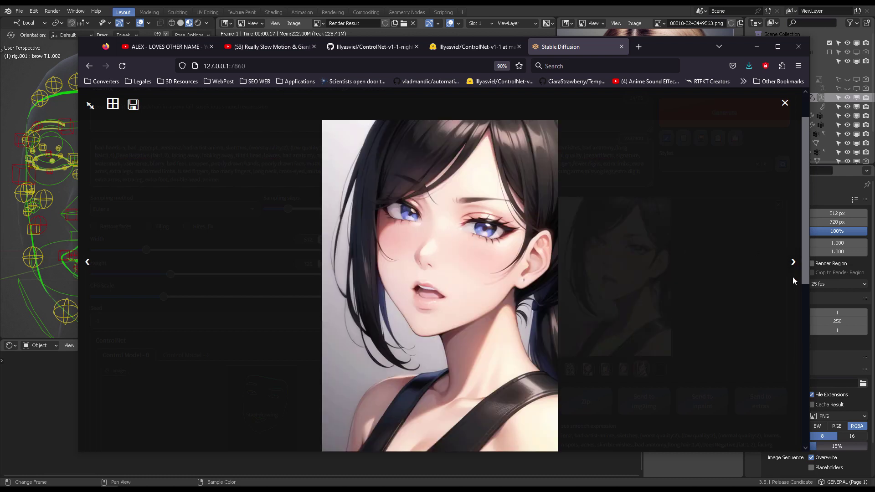
pyautogui.click(792, 262)
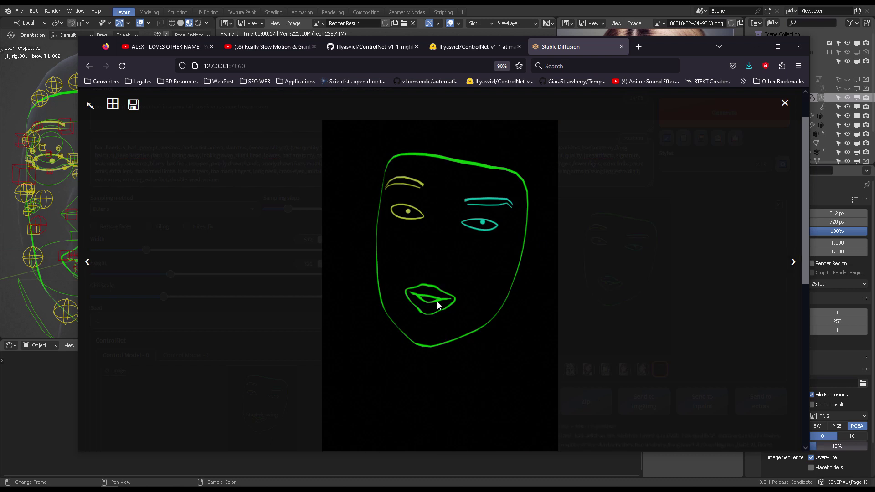
pyautogui.click(88, 262)
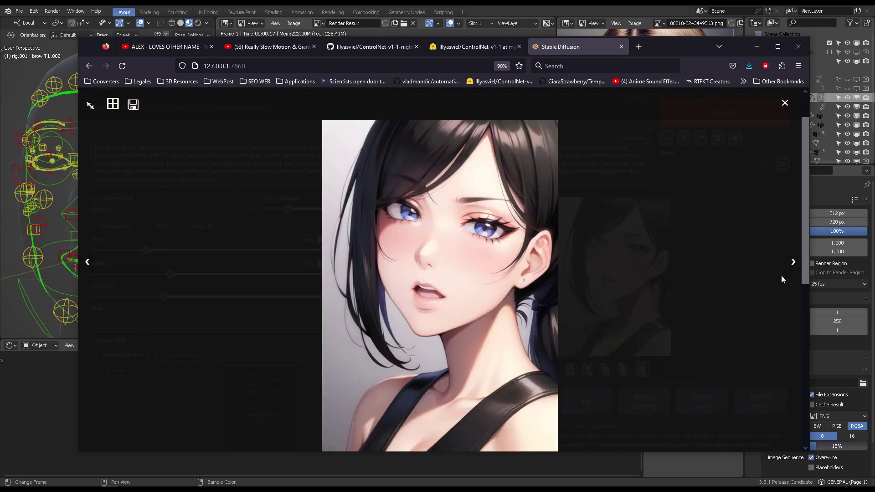
pyautogui.click(792, 261)
pyautogui.click(88, 262)
# - Lower the ControlNet weight to 0.35
pyautogui.click(113, 255)
pyautogui.scroll(-1, 137, 248)
pyautogui.doubleClick(185, 239)
pyautogui.write('.35')
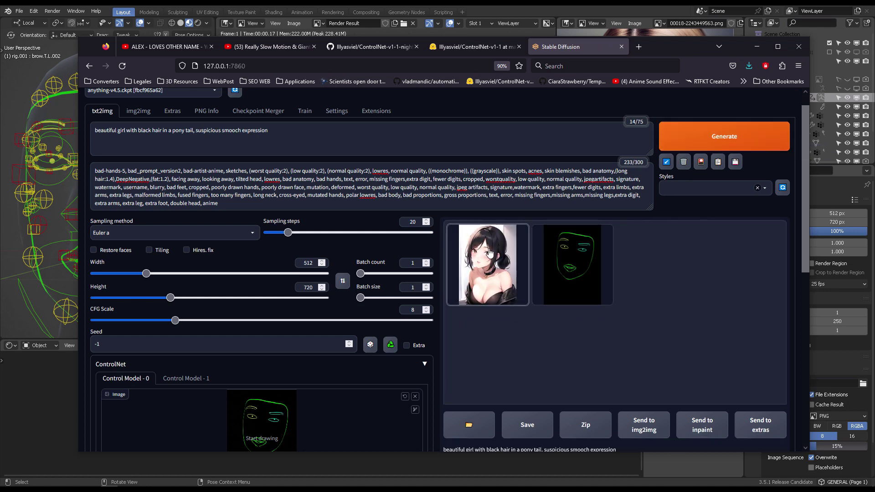
# - Inspect the new portrait and its face-landmark map full-screen
pyautogui.click(487, 264)
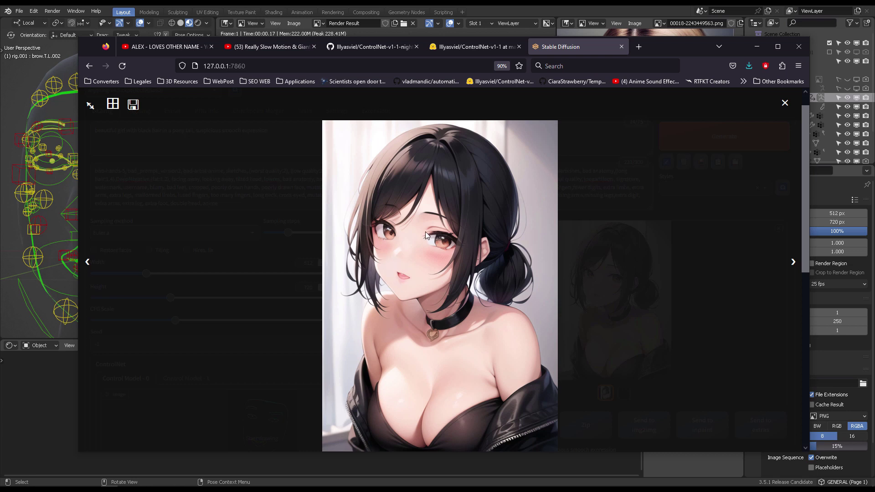
pyautogui.click(792, 262)
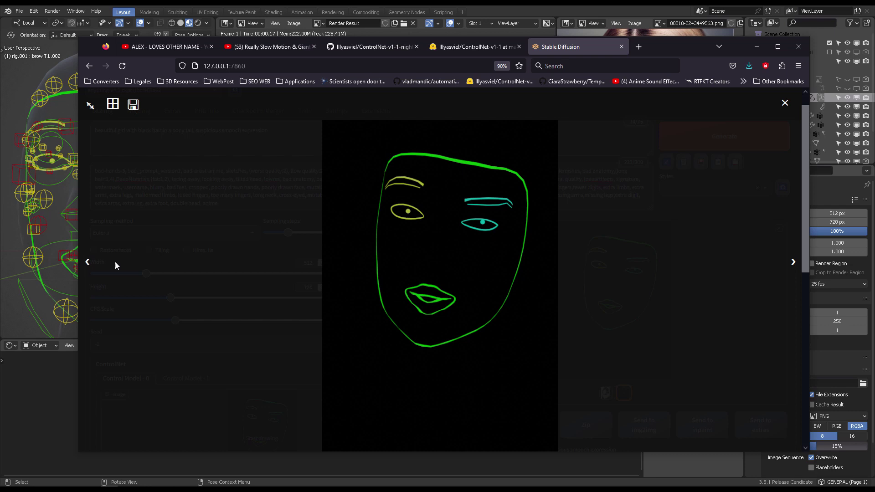
pyautogui.click(87, 262)
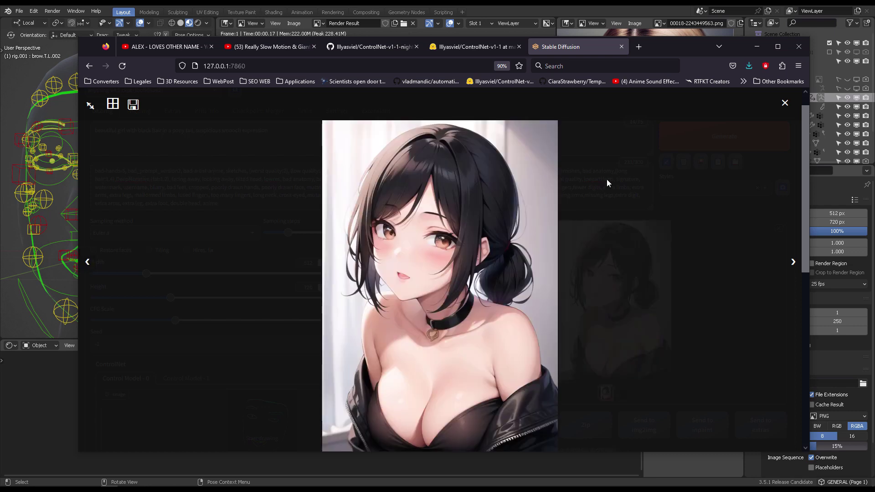
pyautogui.click(568, 202)
pyautogui.scroll(-8, 174, 233)
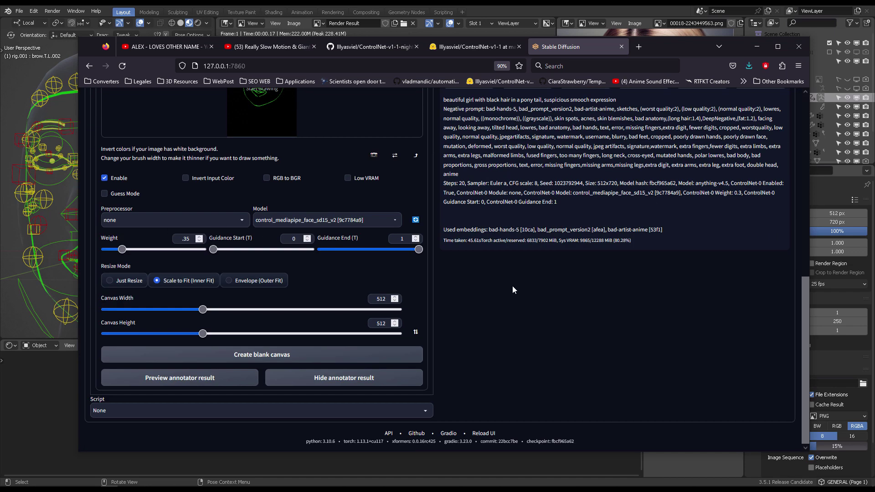
pyautogui.scroll(8, 509, 293)
pyautogui.click(613, 200)
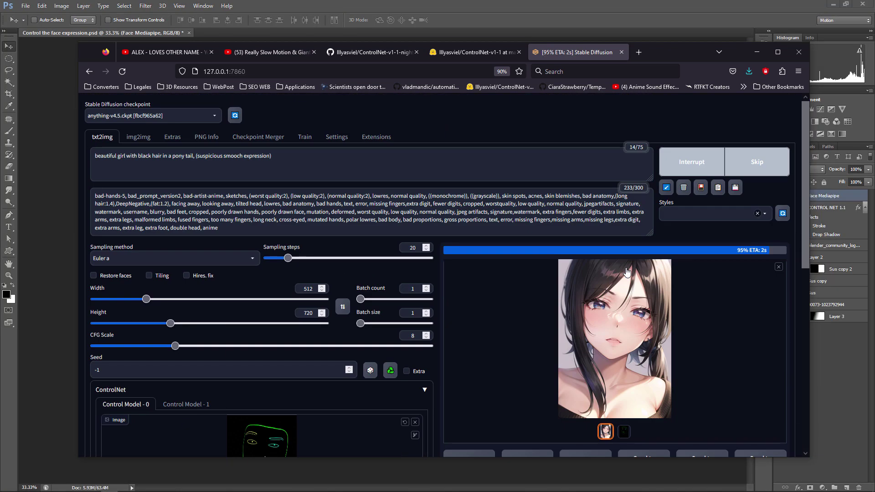
# - View the finished suspicious-expression portrait full-screen, then its face-landmark map
pyautogui.scroll(-3, 606, 264)
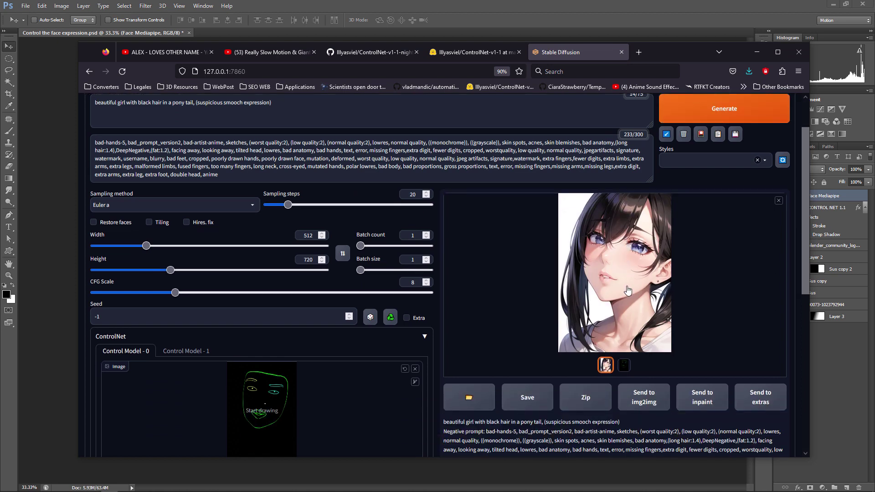
pyautogui.click(617, 182)
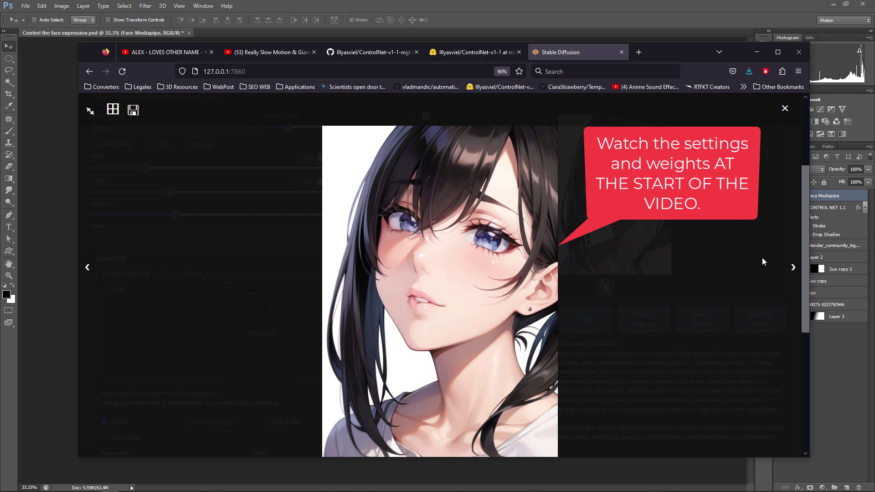
pyautogui.click(793, 268)
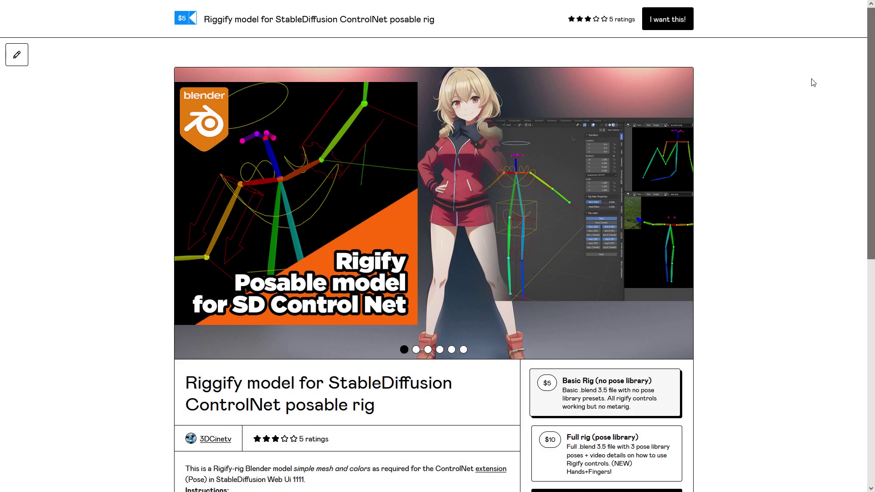
# - Read the Riggify ControlNet posable rig description on the Gumroad product page
pyautogui.moveTo(807, 99); pyautogui.dragTo(793, 128, button='middle')
pyautogui.scroll(-3, 354, 407)
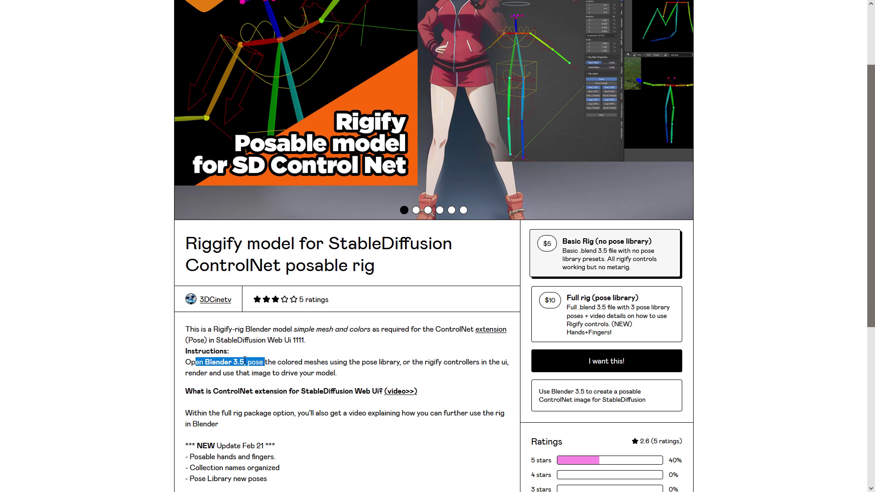
pyautogui.click(748, 282)
pyautogui.scroll(2, 752, 284)
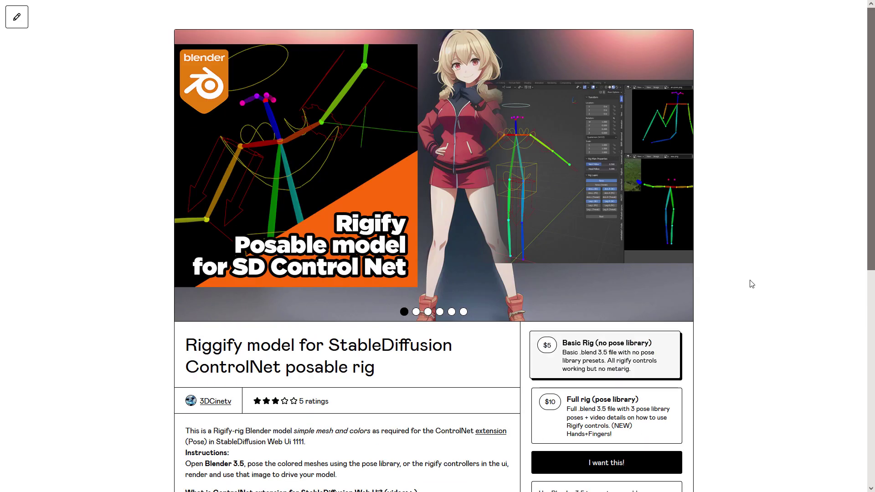
pyautogui.scroll(1, 651, 20)
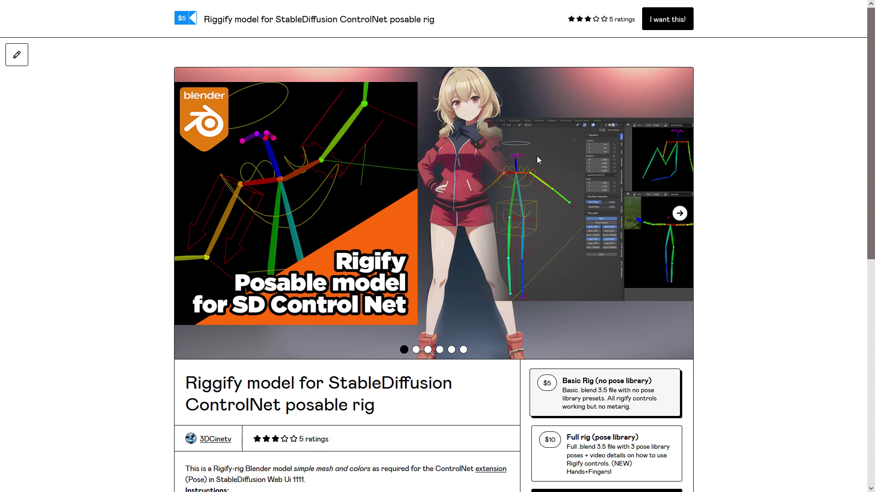
# - Advance through every preview slide to the final anime render, then scroll to the links and back
pyautogui.click(679, 213)
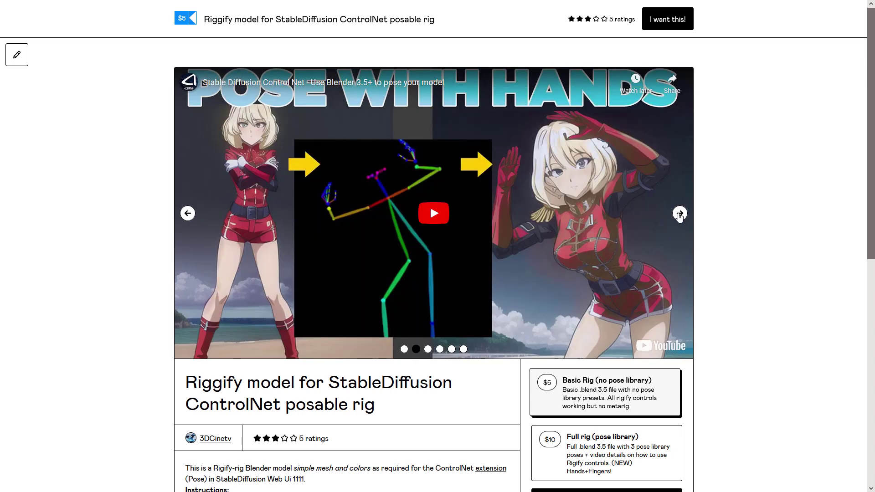
pyautogui.click(679, 213)
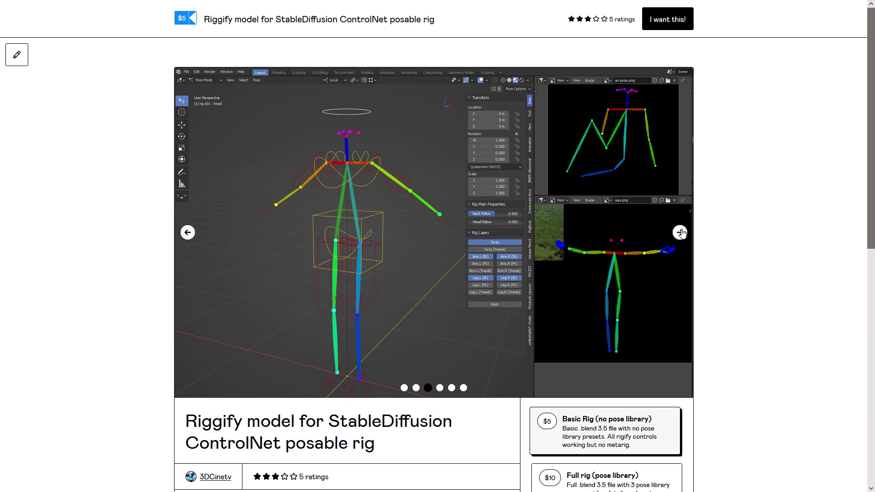
pyautogui.click(680, 233)
pyautogui.click(680, 212)
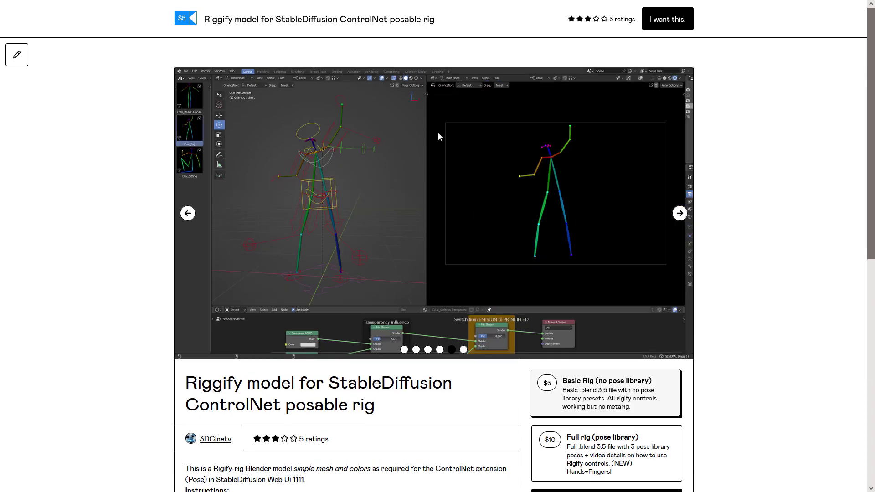
pyautogui.click(680, 213)
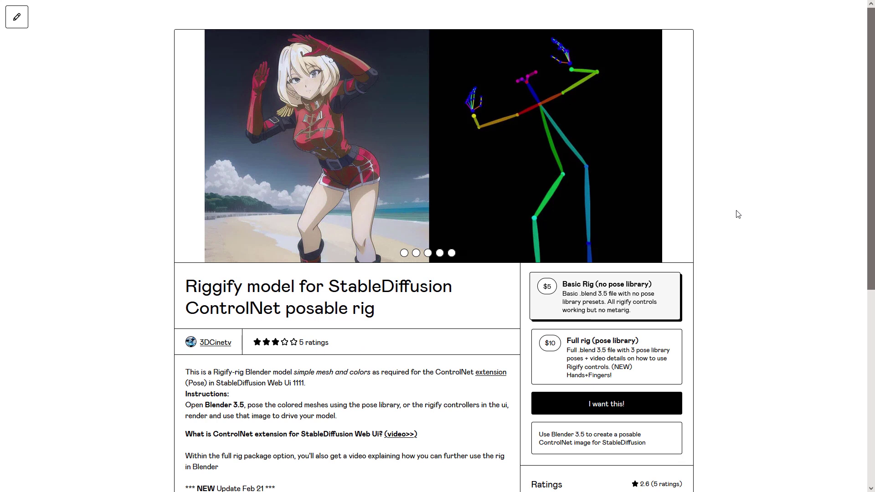
pyautogui.scroll(-3, 738, 219)
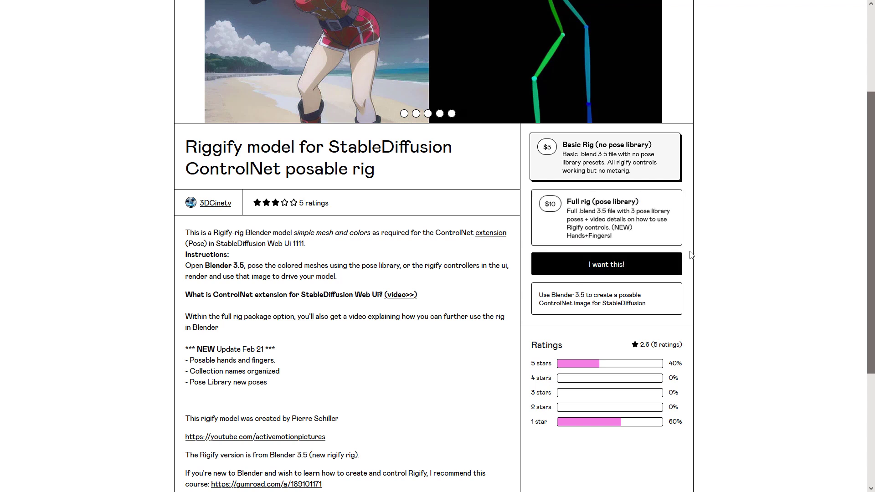
pyautogui.scroll(-4, 718, 261)
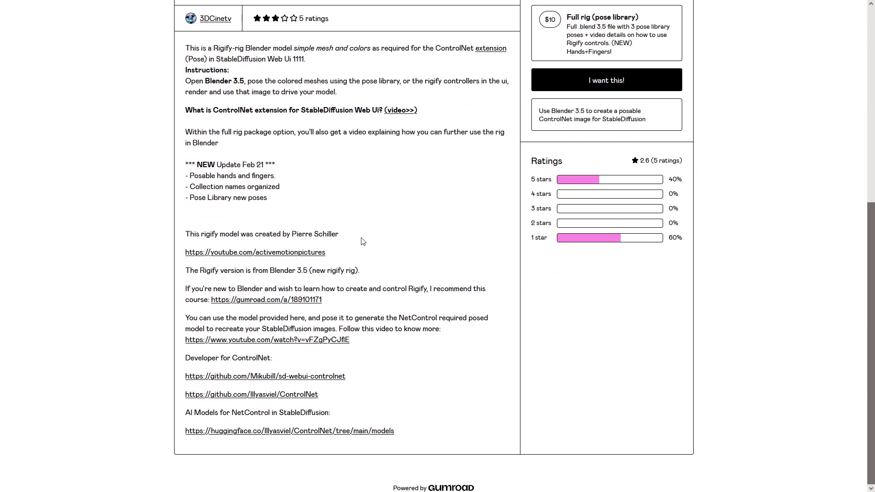
pyautogui.scroll(7, 741, 333)
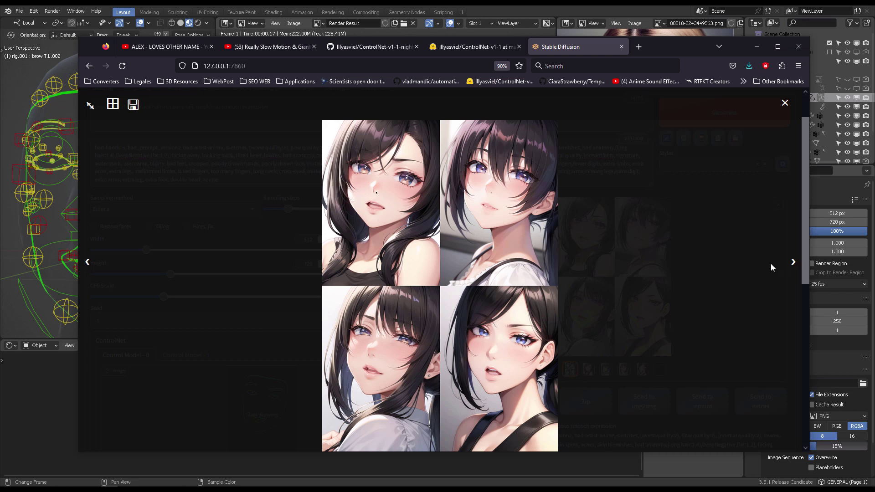
# - Move from the grid to the first single portrait, then select the rig's left lip-end bone in Blender
pyautogui.click(792, 263)
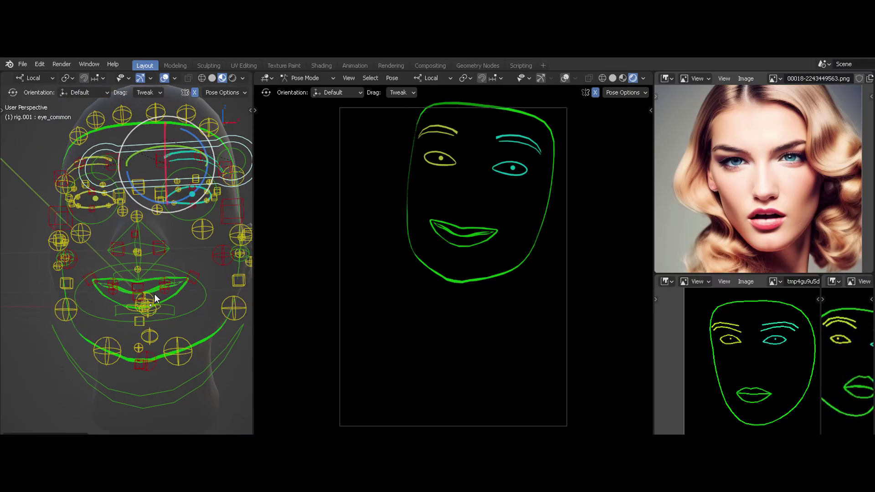
pyautogui.click(193, 277)
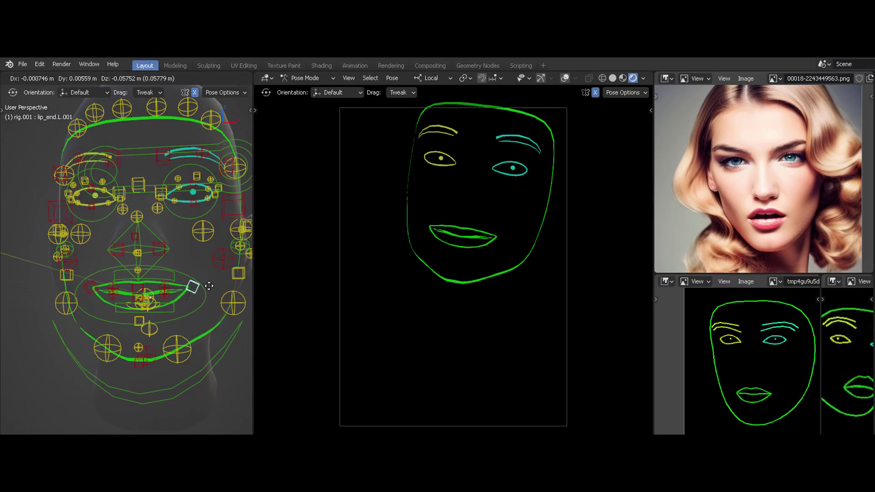